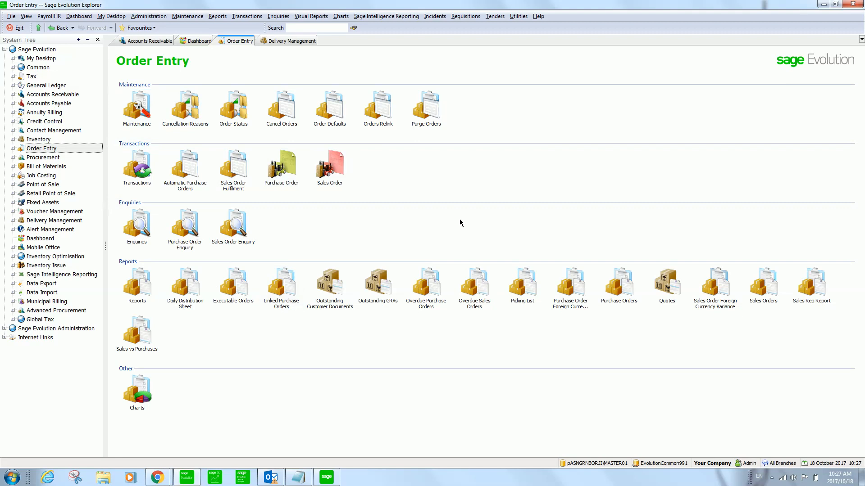
- Create a new sales order from Order Entry for the customer ABC Consultants
left_click(45, 150)
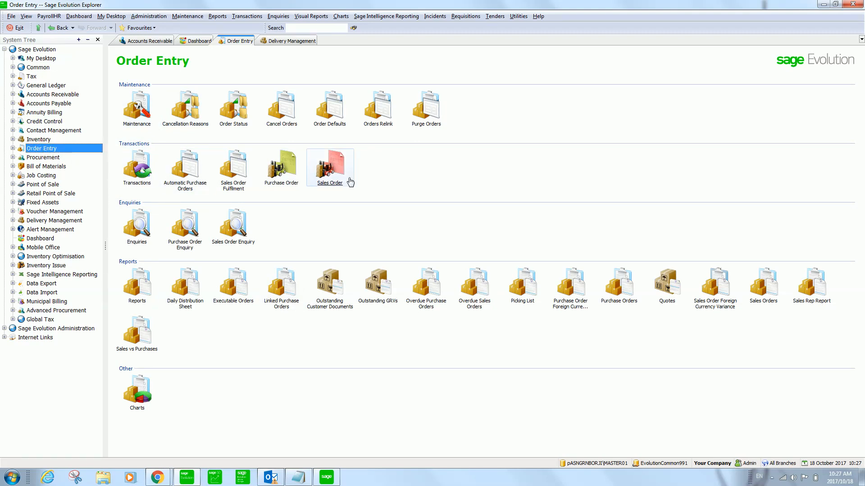
left_click(333, 187)
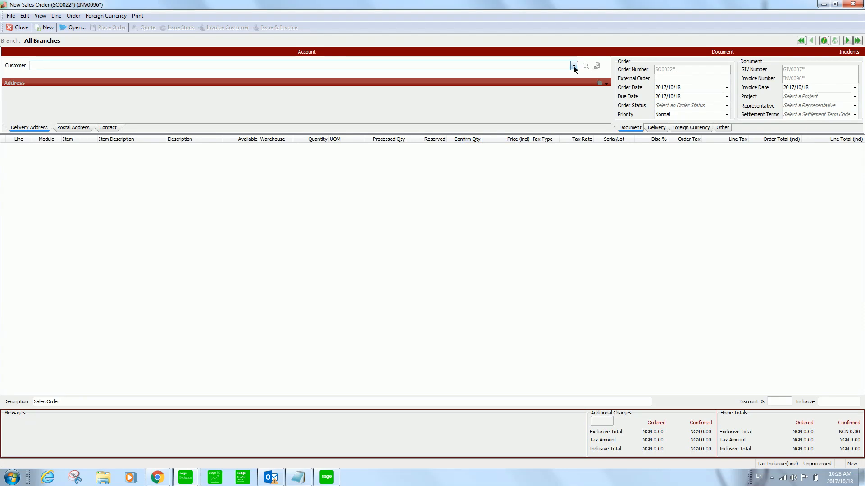
type("ABC Consultants")
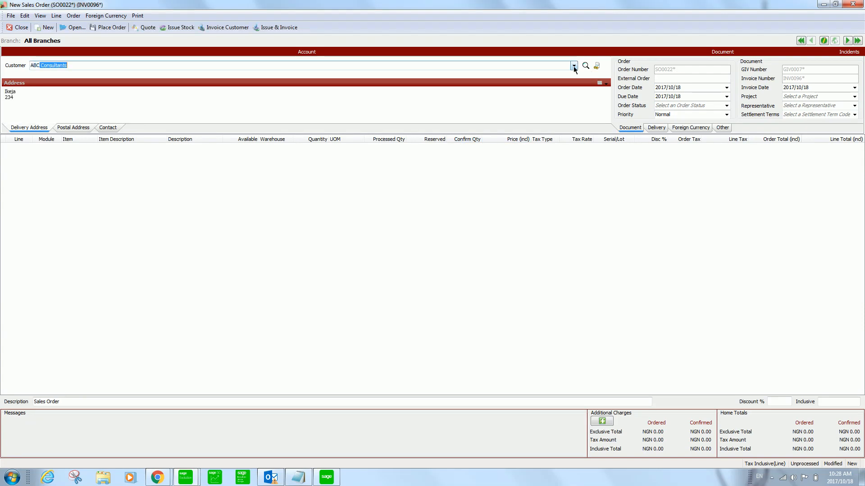
key("Tab")
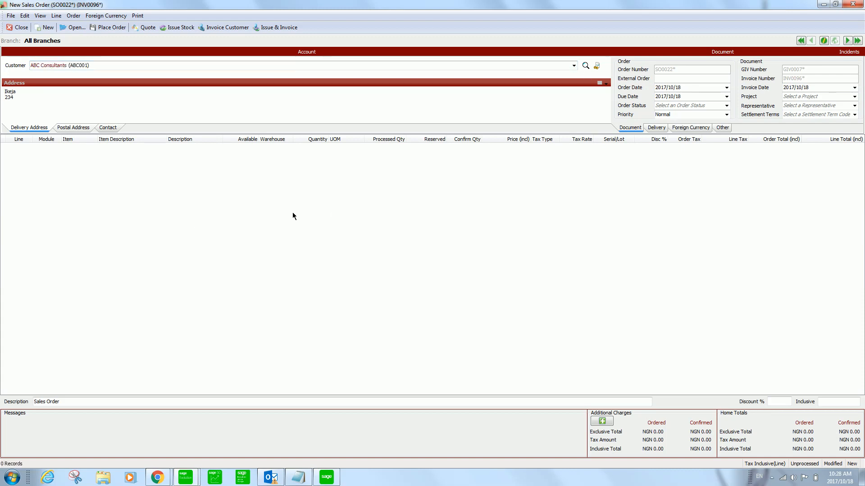
key("Tab")
key("Tab")
- Enter the external order number and set the order status to Urgent
left_click(668, 78)
type("RFQ90099")
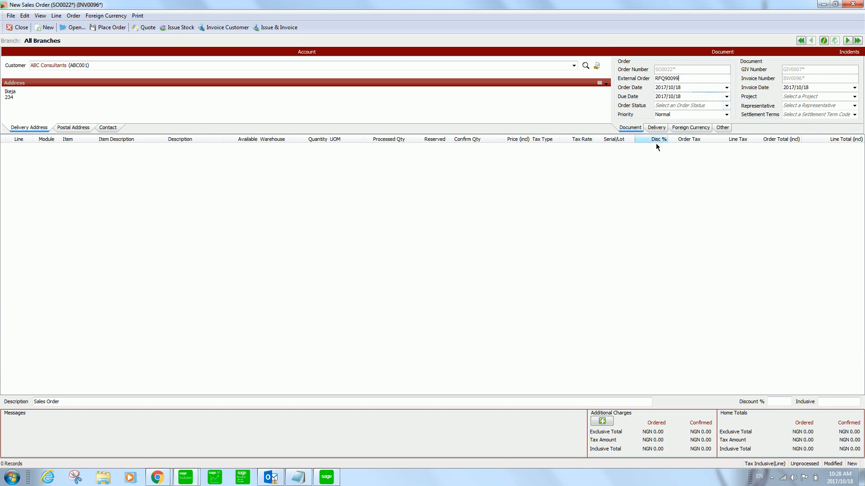
left_click(726, 107)
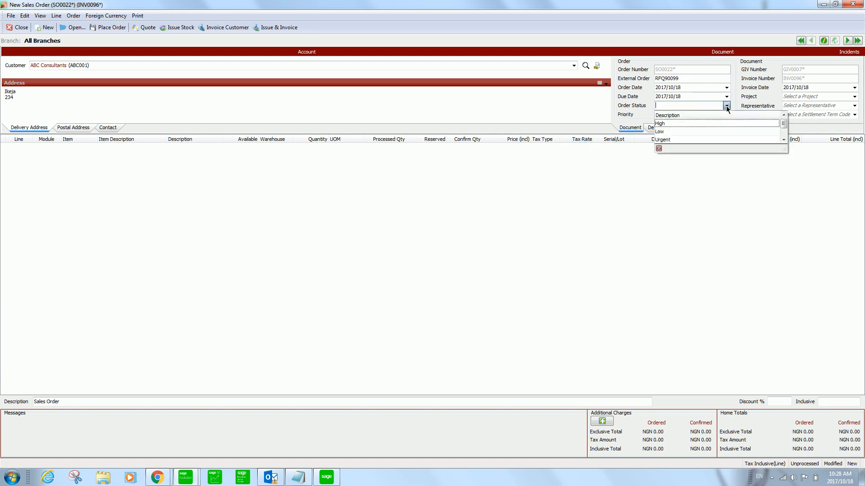
left_click(675, 139)
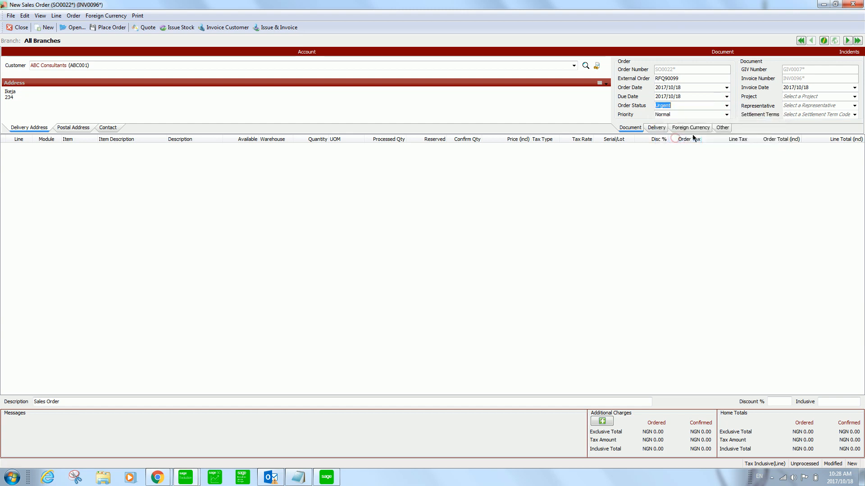
- Assign a sales representative to the order, leave the settlement terms unselected and start the first order line
left_click(854, 106)
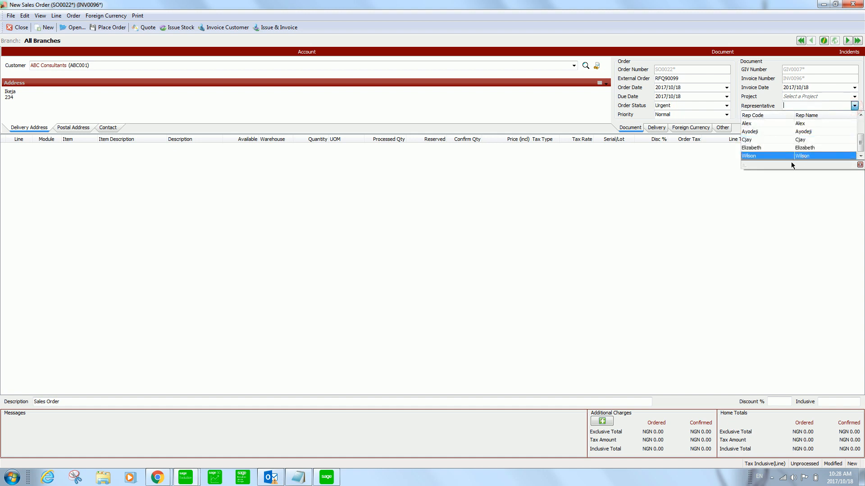
left_click(772, 144)
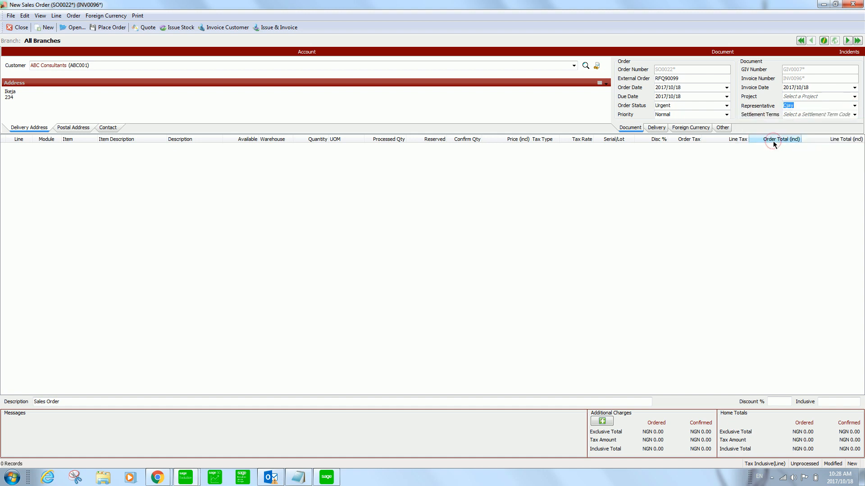
left_click(854, 115)
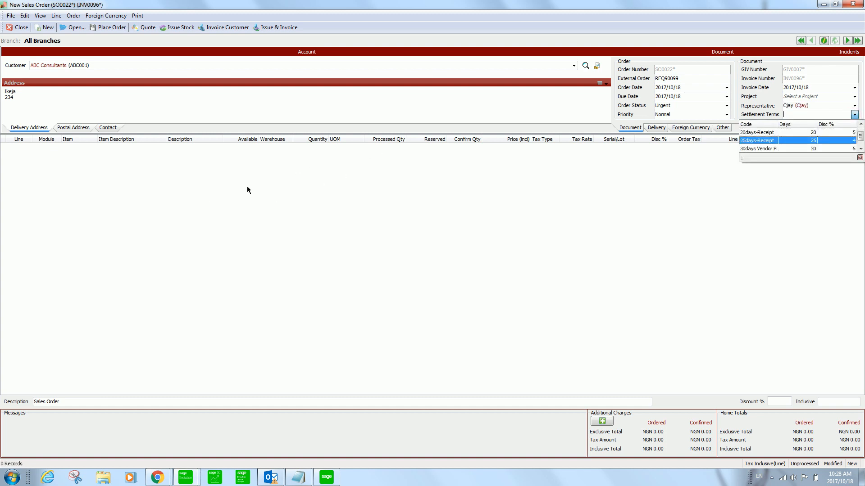
left_click(279, 177)
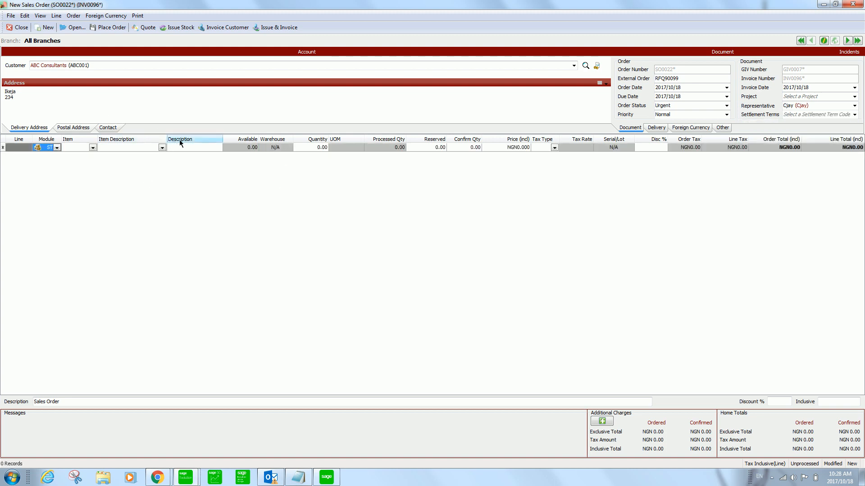
- Choose Camera Lens as the item on the first order line
left_click(94, 147)
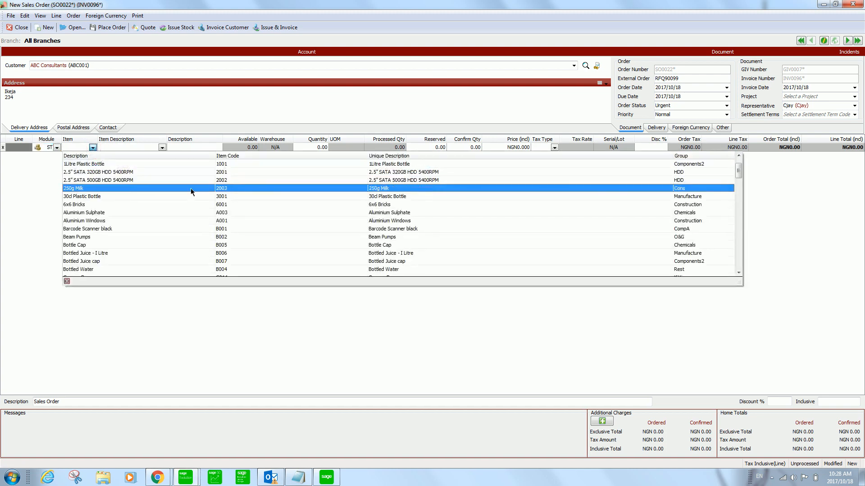
key("Down")
key("Down")
key("Down")
key("Down")
key("Down")
key("Down")
key("Down")
key("Down")
key("Down")
key("Down")
key("Down")
key("Down")
key("Down")
key("Down")
key("Down")
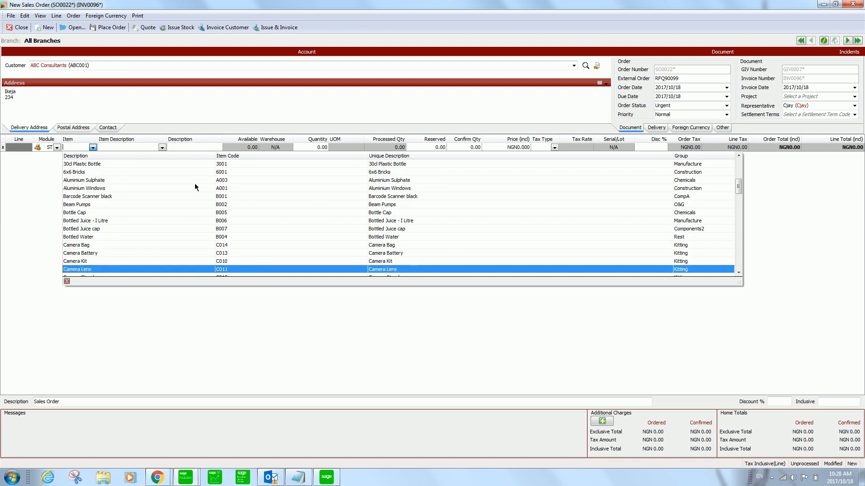
left_click(112, 269)
key("Tab")
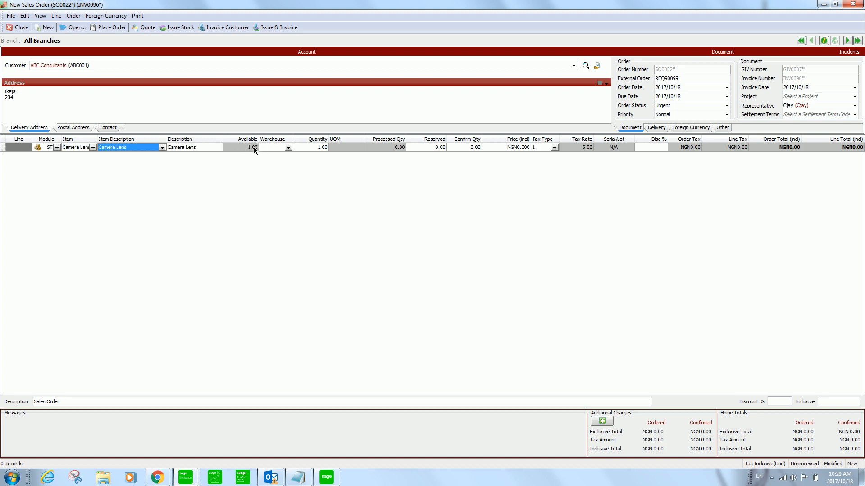
- Set the first order line's item to Barcode Scanner black and its warehouse to Mstr
left_click(93, 147)
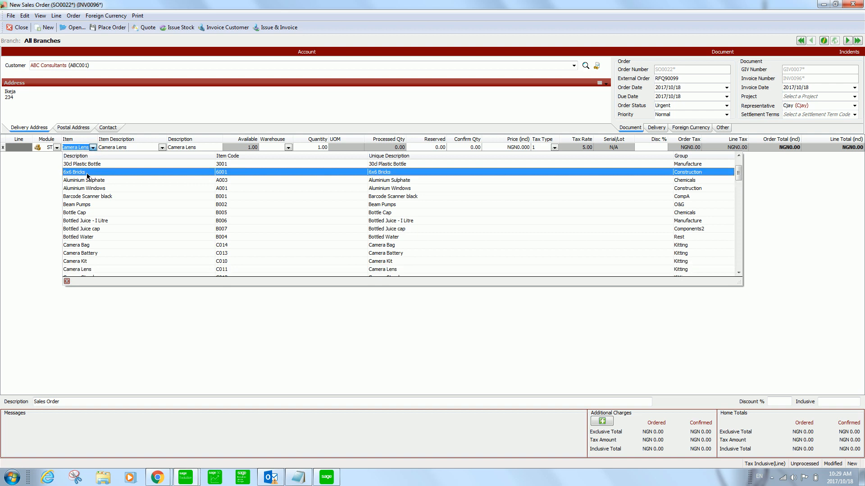
left_click(91, 196)
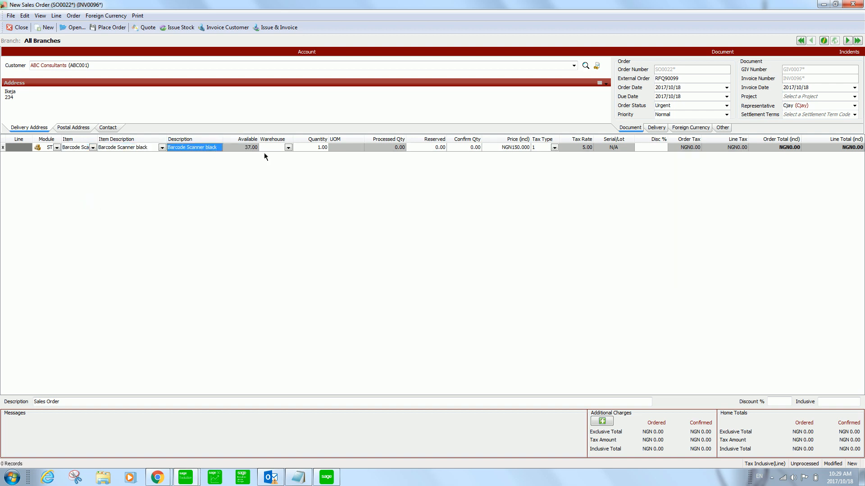
left_click(288, 148)
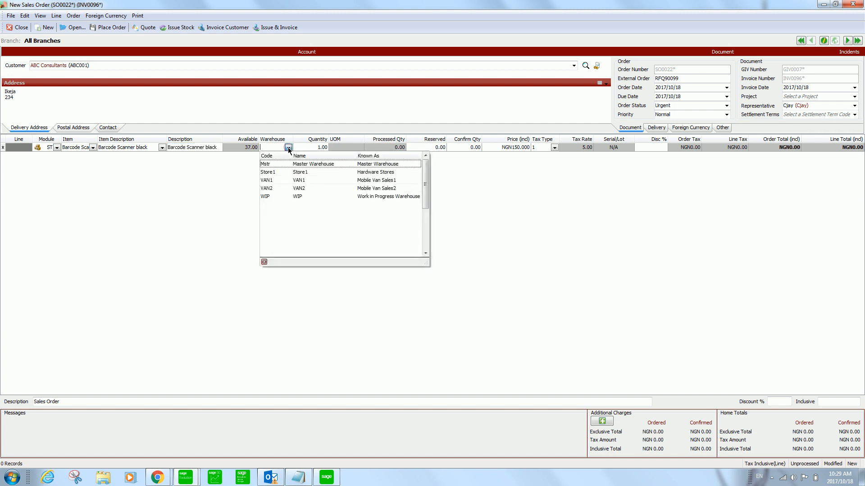
left_click(309, 166)
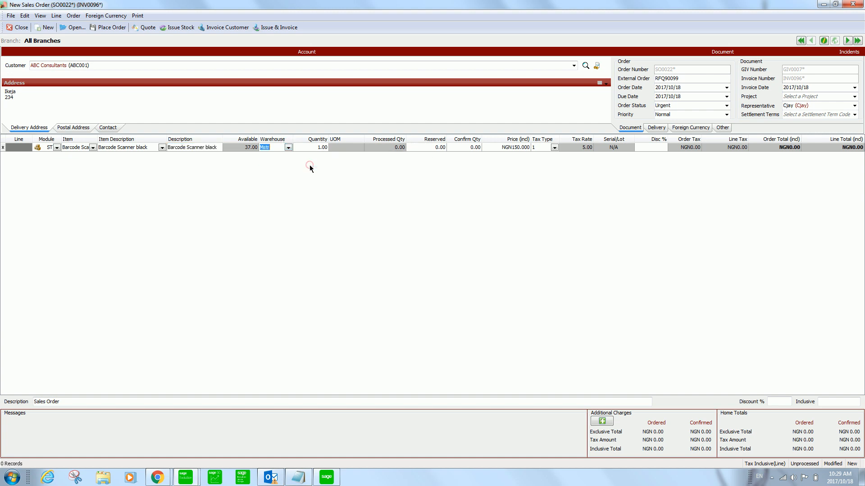
- Set the barcode scanner line's quantity to 6 and complete the line, leaving the reserved and confirmed quantities at zero
key("Tab")
type("6")
key("Tab")
key("Tab")
left_click(437, 148)
left_click(471, 151)
left_click(476, 148)
key("Down")
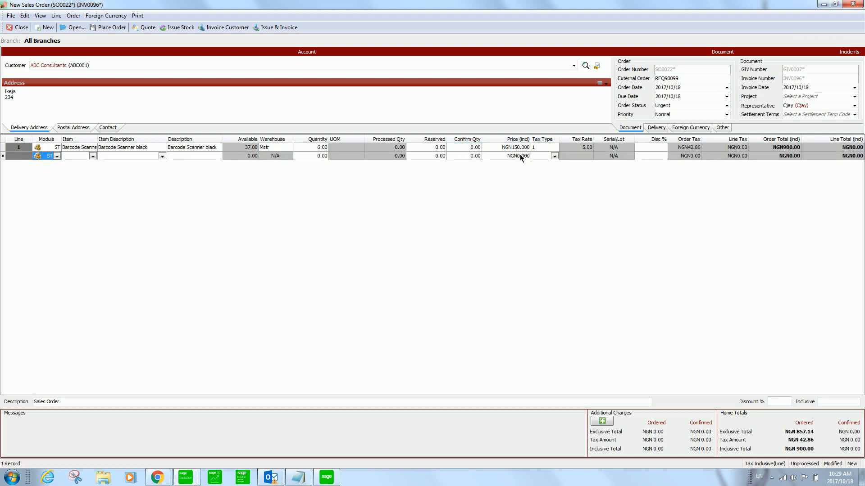
- Try Camera Lens, Bricks and the 2.5" SATA 500GB HDD 5400RPM as the item on the second order line
left_click(93, 156)
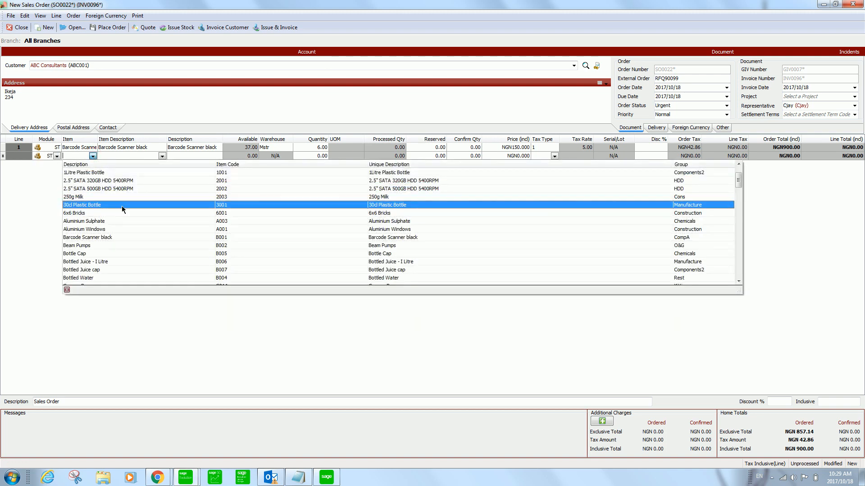
scroll(122, 207, "down", 3)
scroll(122, 207, "down", 3)
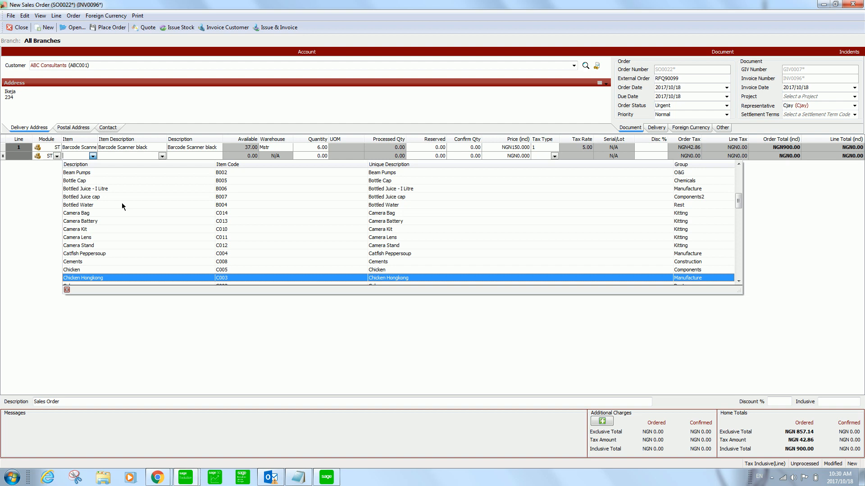
left_click(92, 238)
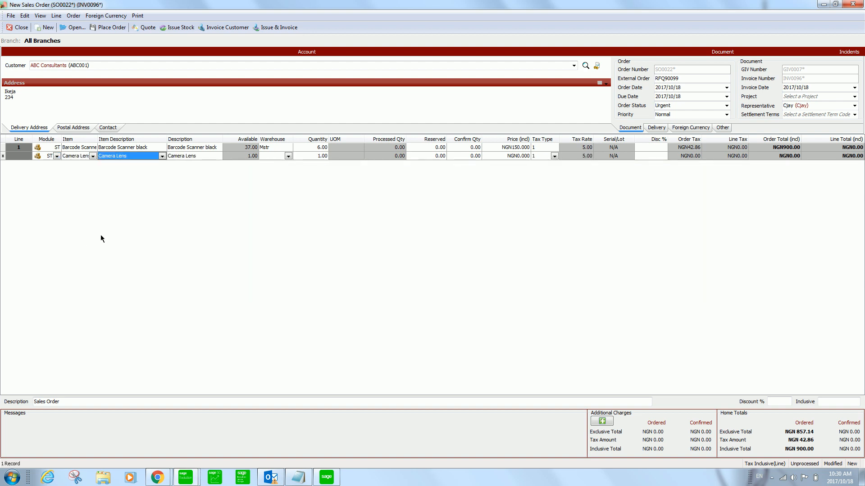
left_click(88, 157)
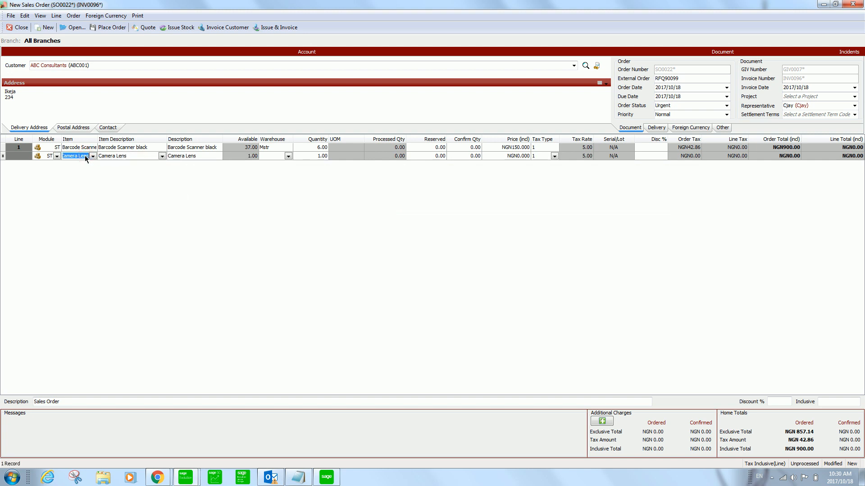
type("Bricks")
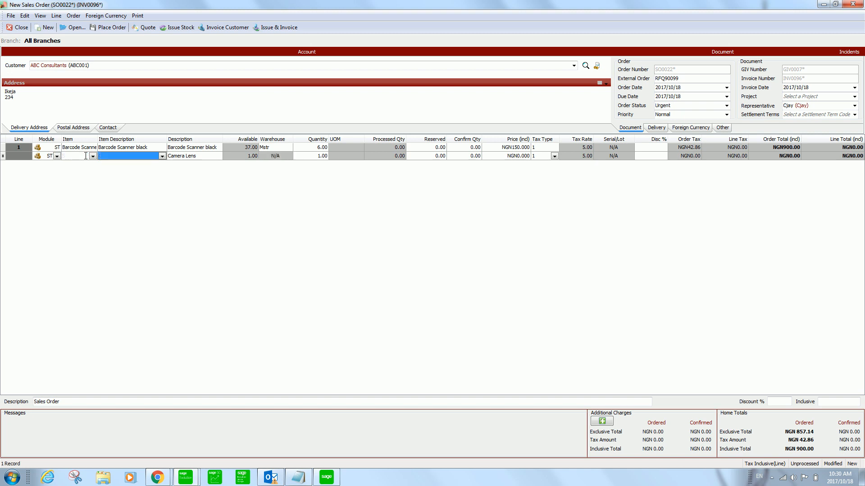
left_click(94, 155)
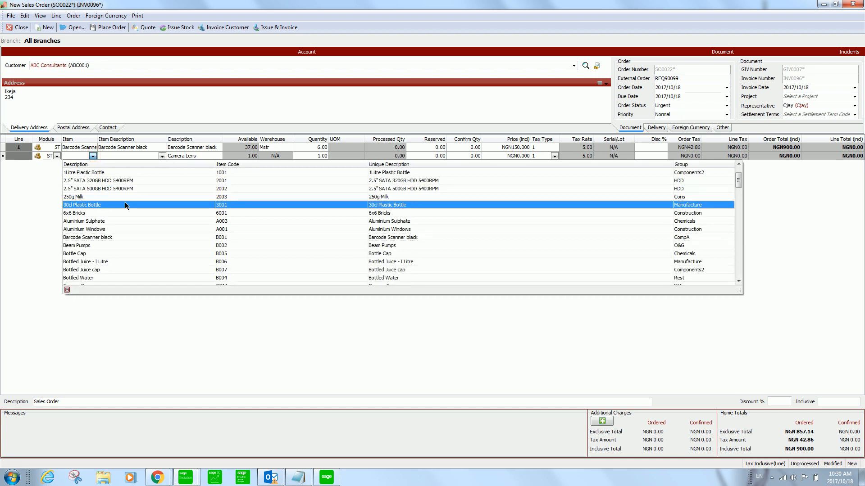
left_click(118, 189)
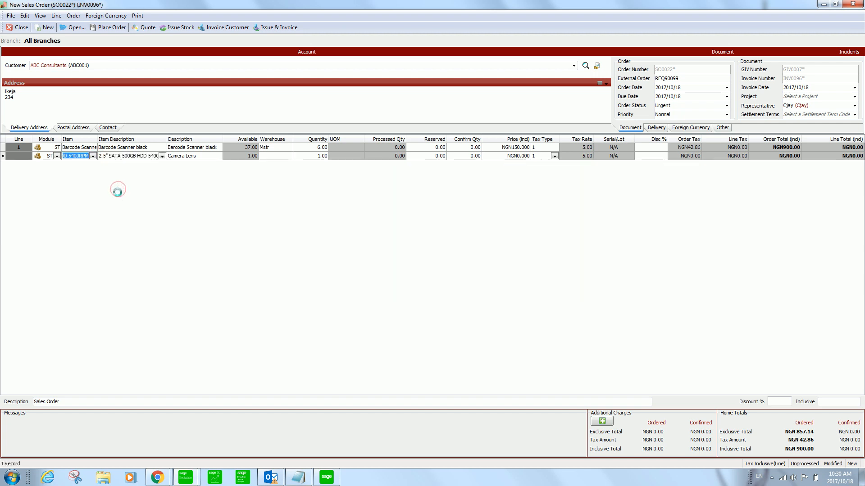
- Set the second order line's item to 2.5" SATA 320GB HDD 5400RPM and its warehouse to Mstr
left_click(93, 157)
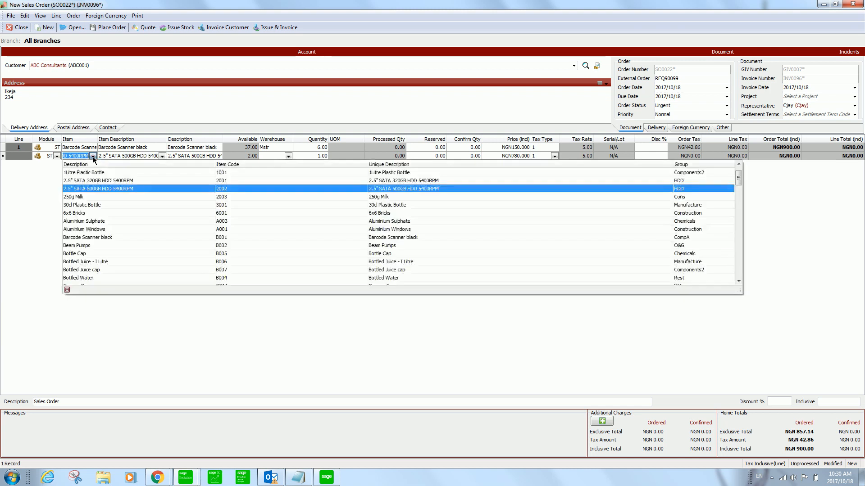
left_click(98, 181)
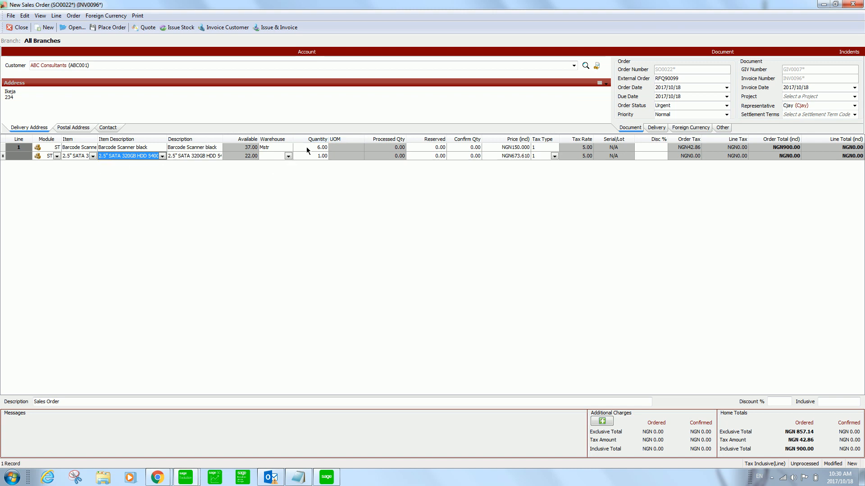
left_click(288, 156)
left_click(311, 172)
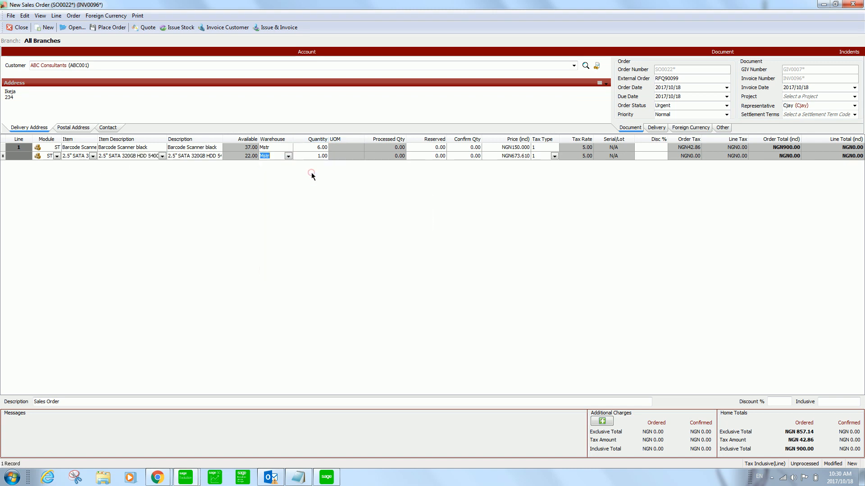
- Set the hard drive line's quantity to 5 and complete the line with its remaining default values
key("Tab")
key("Tab")
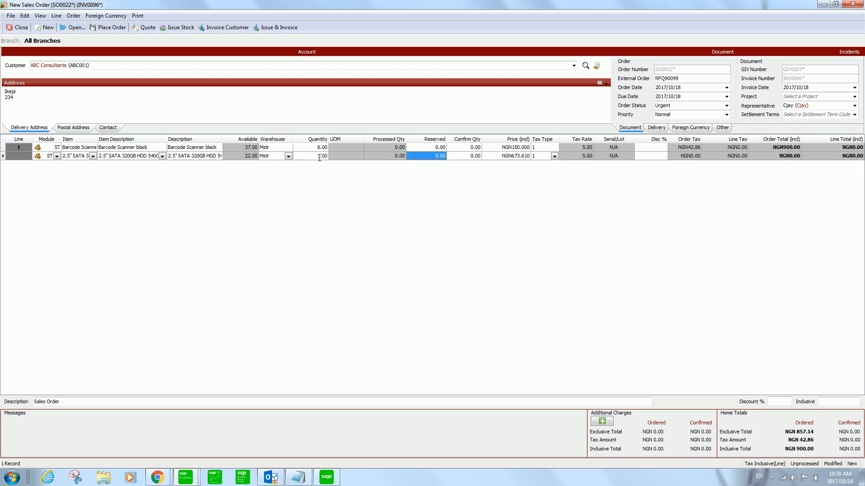
key("Tab")
key("Tab")
key("Tab")
key("Tab")
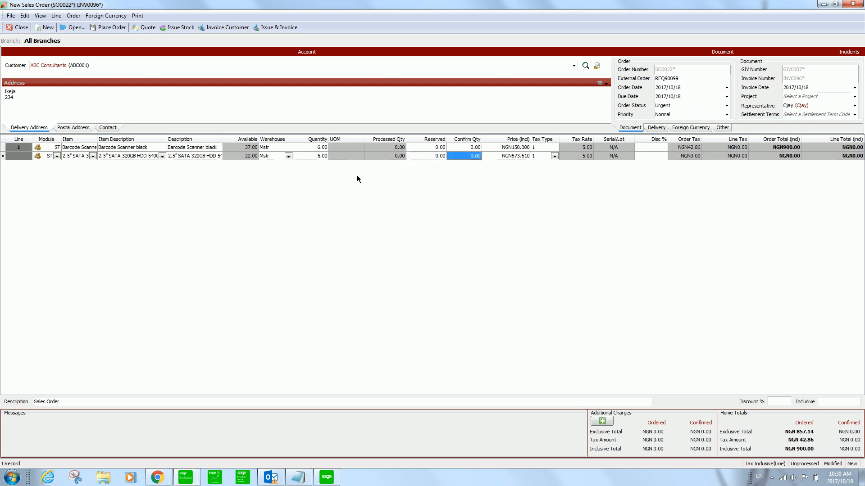
key("Tab")
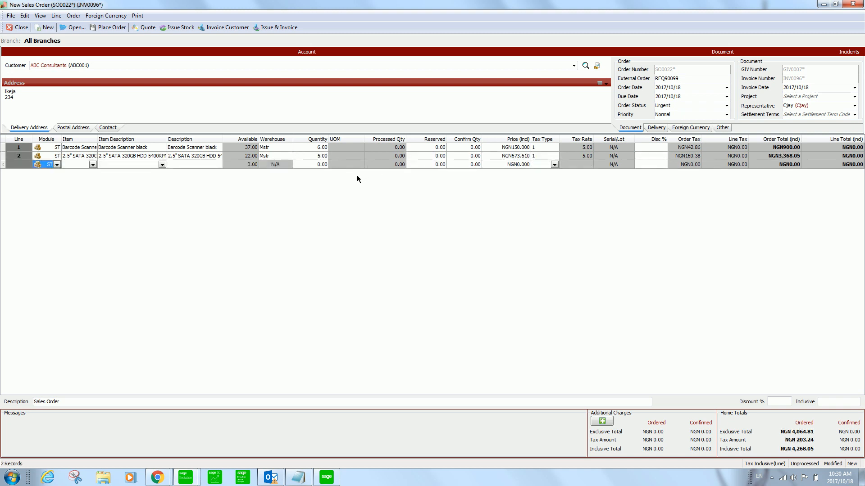
- Discard the empty third line and select the hard drive line
key("Up")
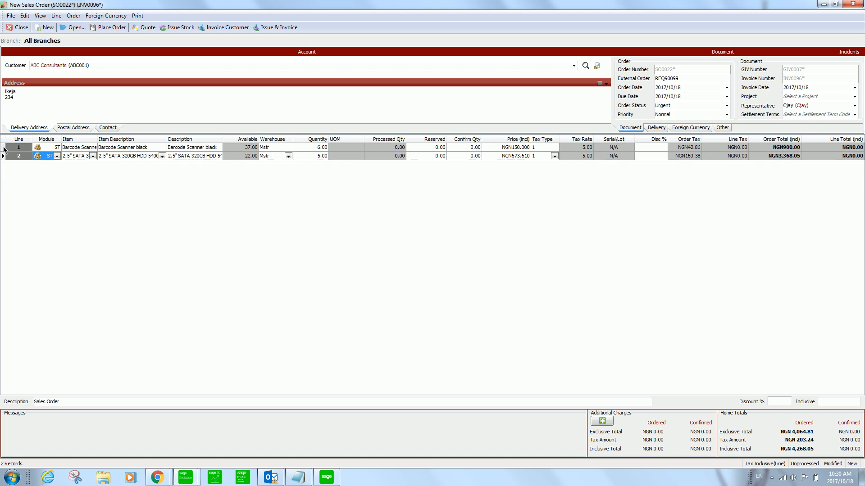
key("Up")
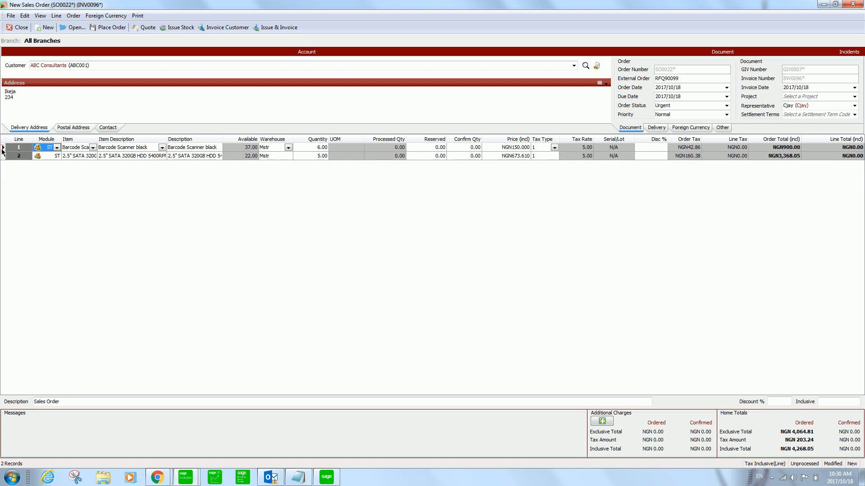
left_click(3, 159)
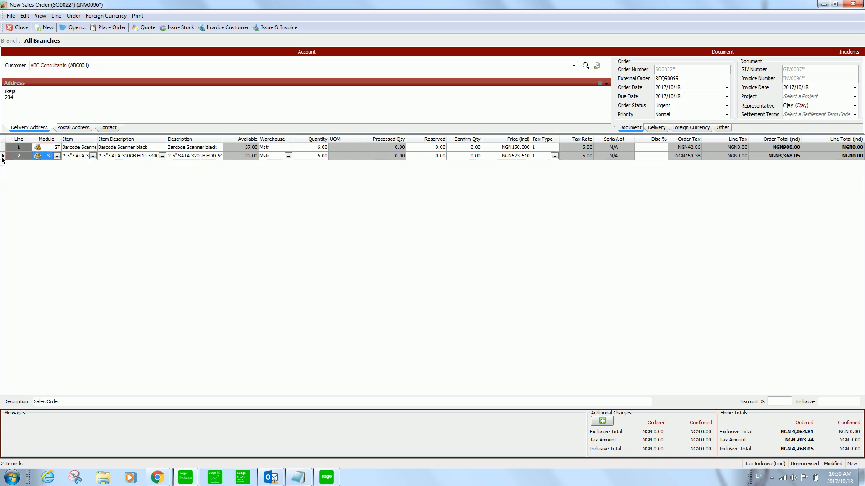
- Add the line note "This harddrive comes with a 2years Warranty" to the hard drive line
right_click(2, 158)
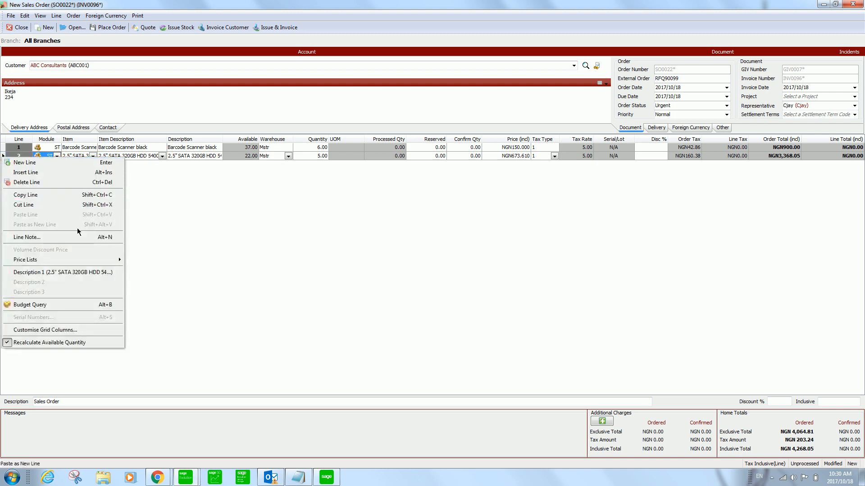
left_click(43, 242)
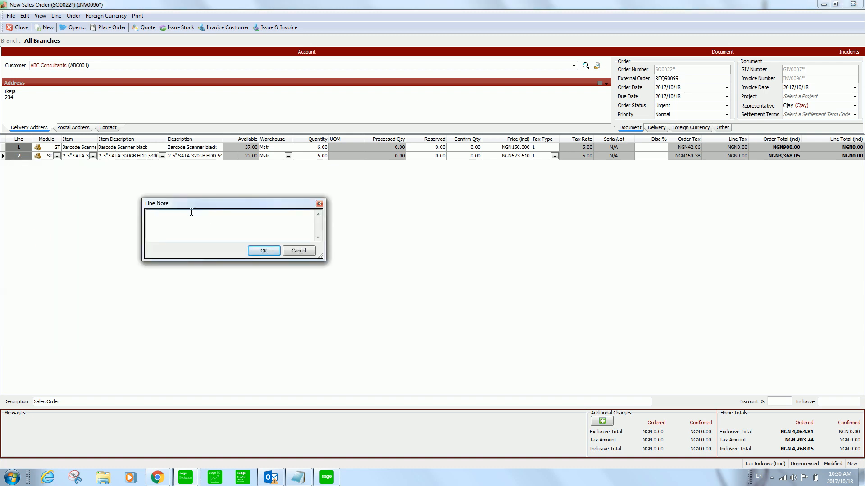
type("Thi")
type("s har")
type("ddrive come")
type("s with a")
type("s with a 2year")
type("s War")
type("ranty")
left_click(263, 251)
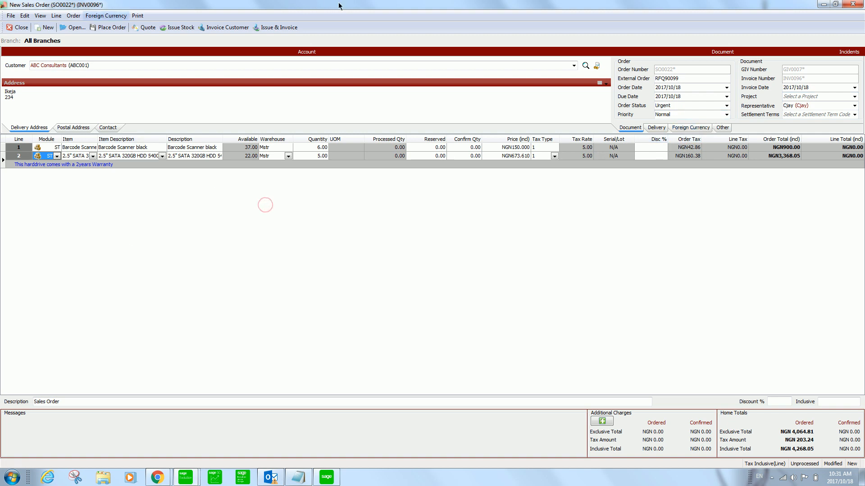
- Save the order as a quotation with a print preview, and dismiss the e-mail report without sending it
left_click(142, 29)
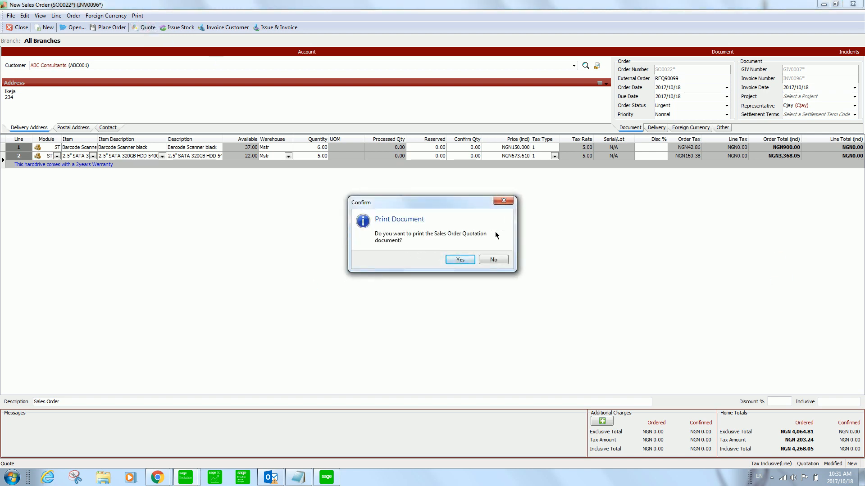
left_click(466, 260)
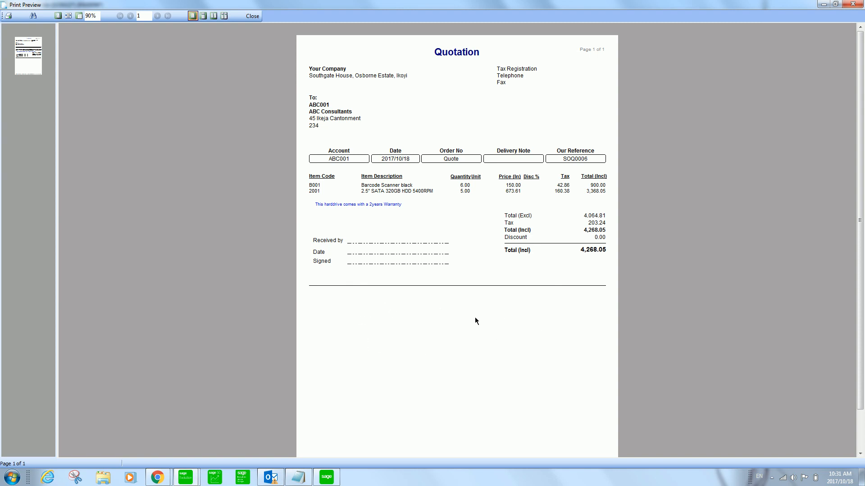
left_click(852, 4)
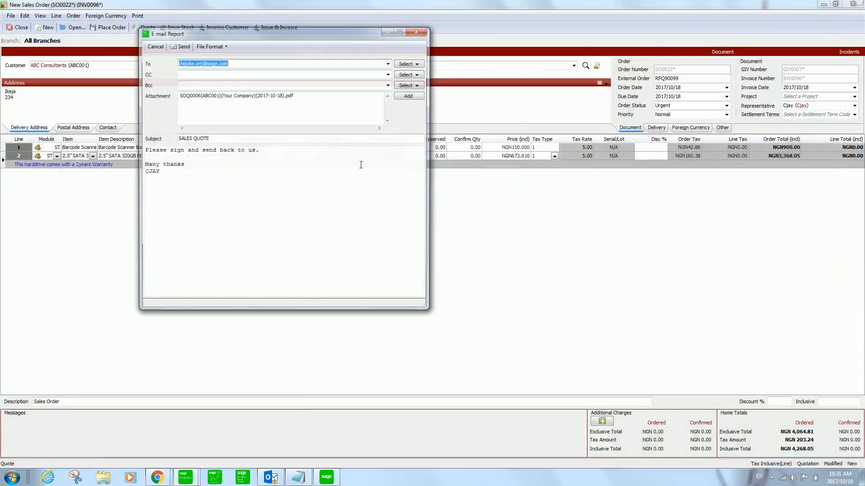
left_click_drag(250, 34, 327, 81)
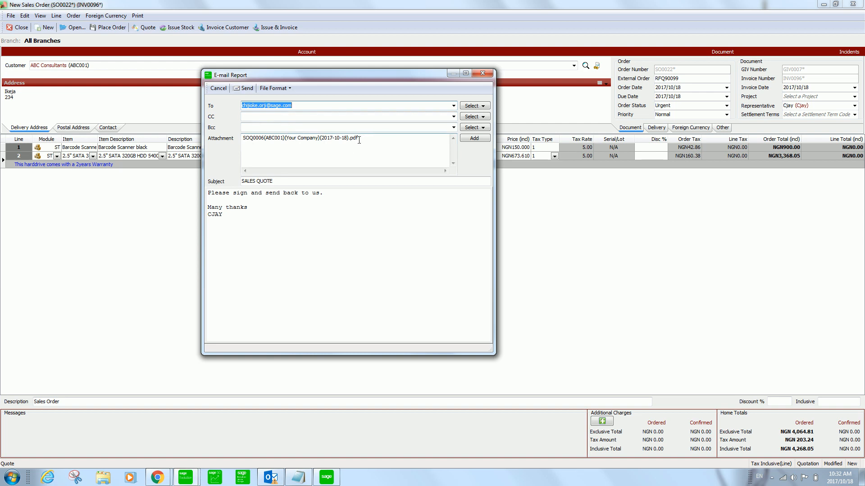
left_click(483, 73)
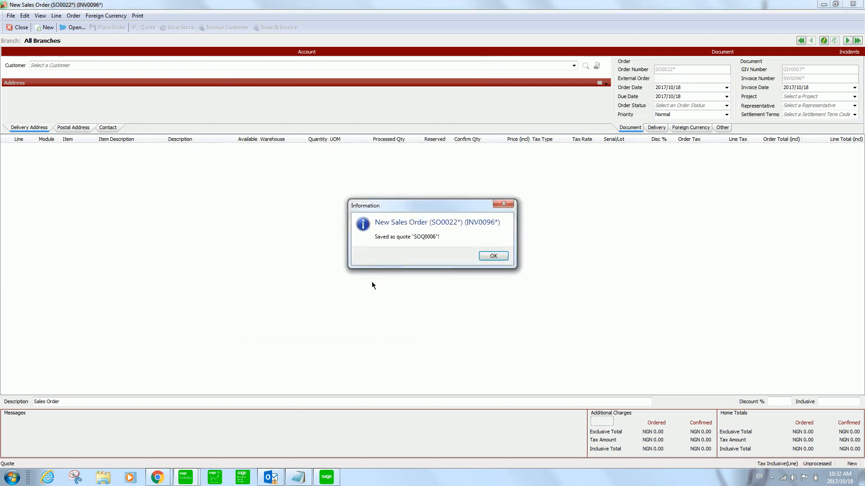
left_click(493, 256)
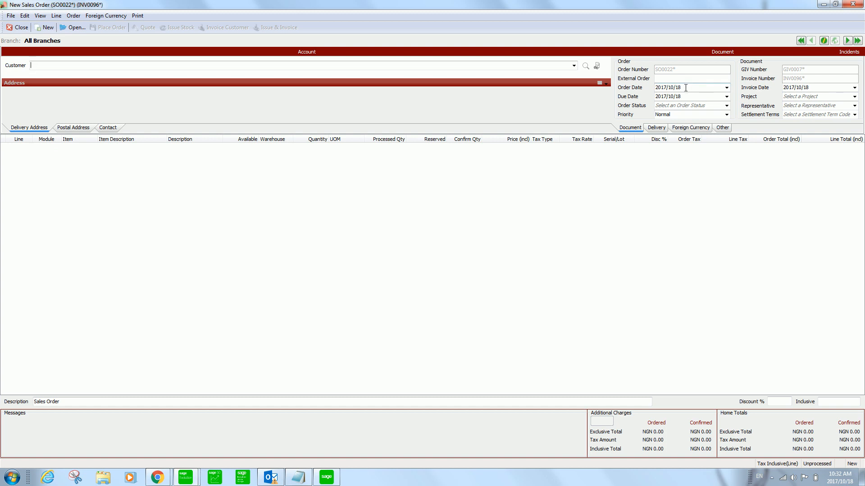
- Close the blank sales order and start Sales Order again from the Order Entry transactions
left_click(853, 4)
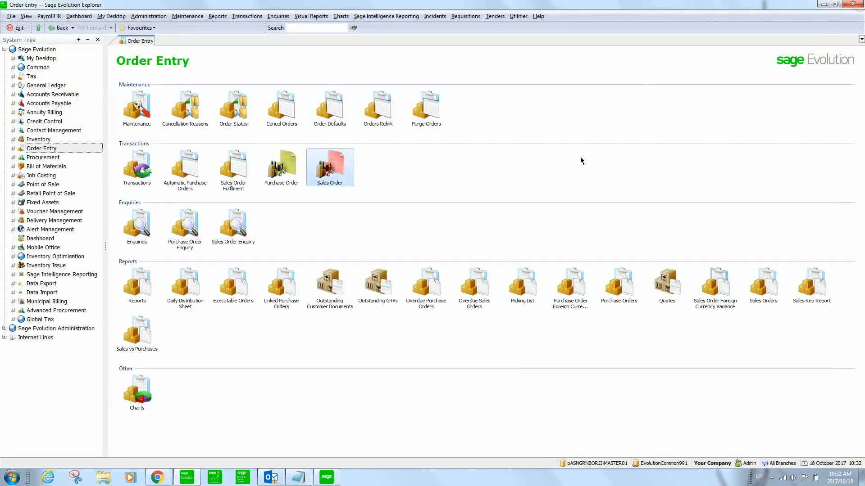
left_click(334, 180)
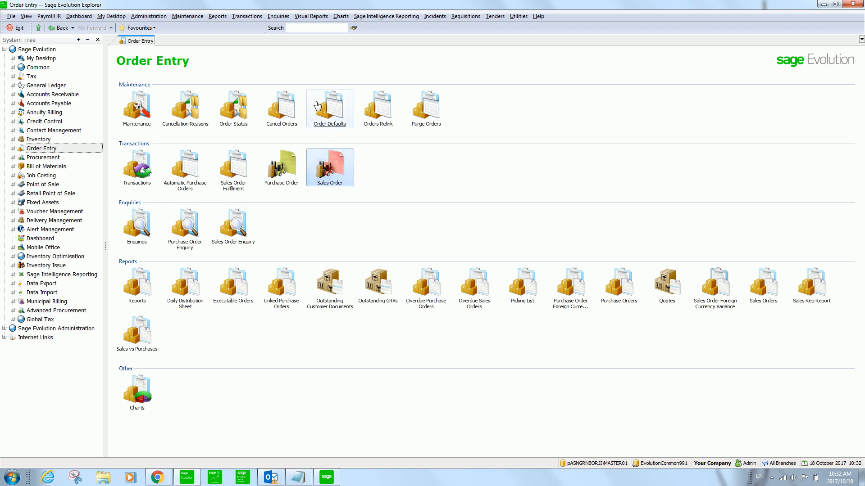
double_click(323, 176)
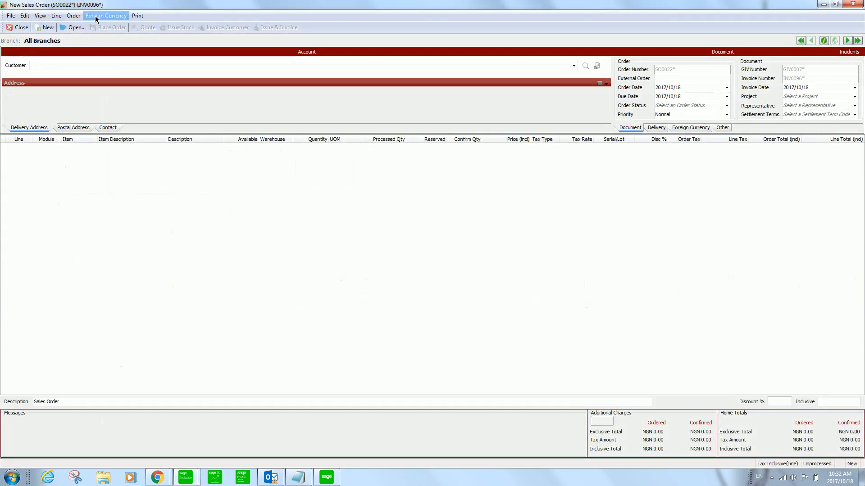
- Find existing sales orders by transaction date 2017/10/18 and open the saved quotation for editing
left_click(73, 27)
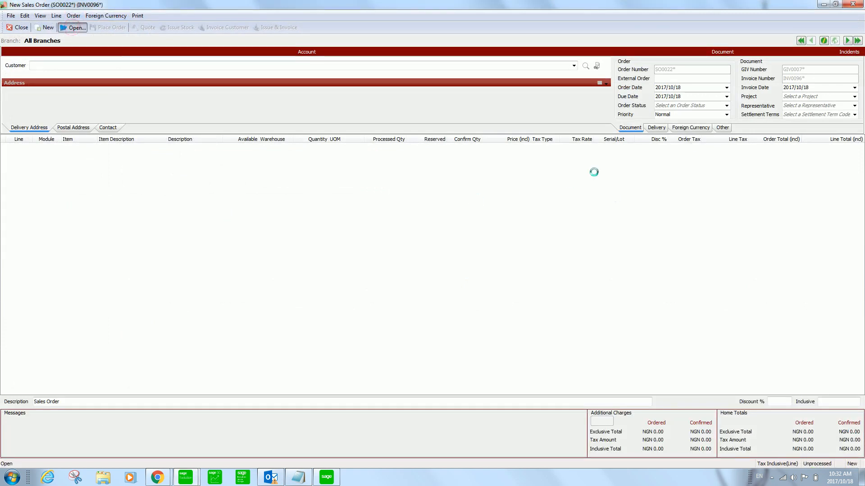
left_click(751, 83)
left_click(835, 81)
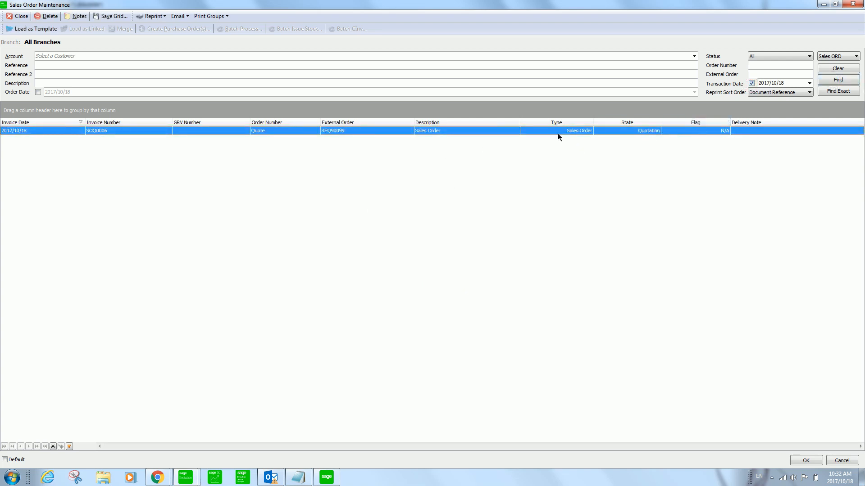
double_click(530, 134)
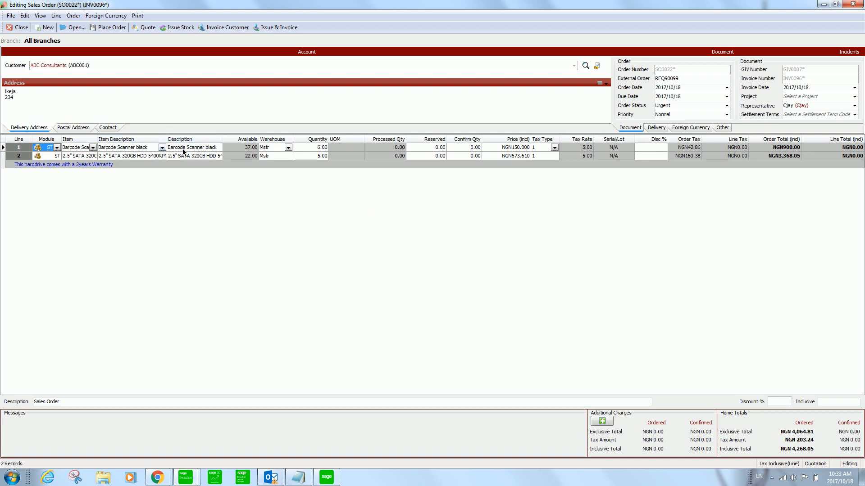
- Set the confirmed quantity to 6 for the barcode scanner line and 5 for the hard drive line
left_click(469, 147)
type("6")
left_click(465, 156)
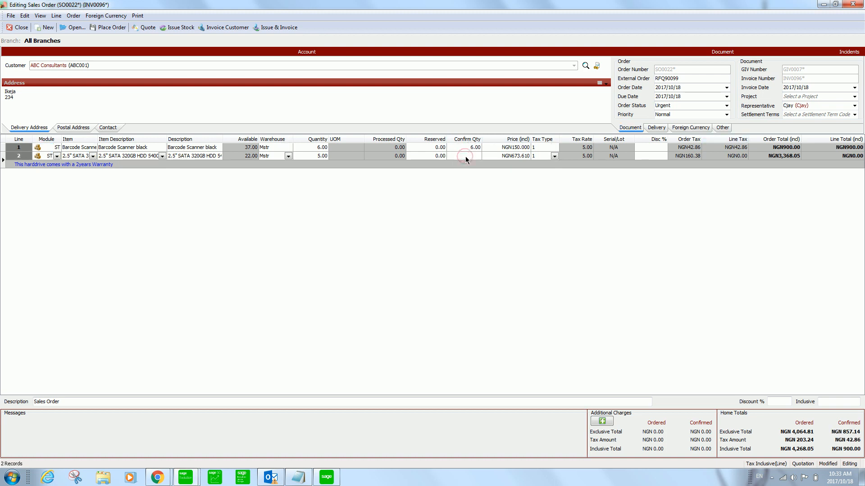
type("5")
key("Return")
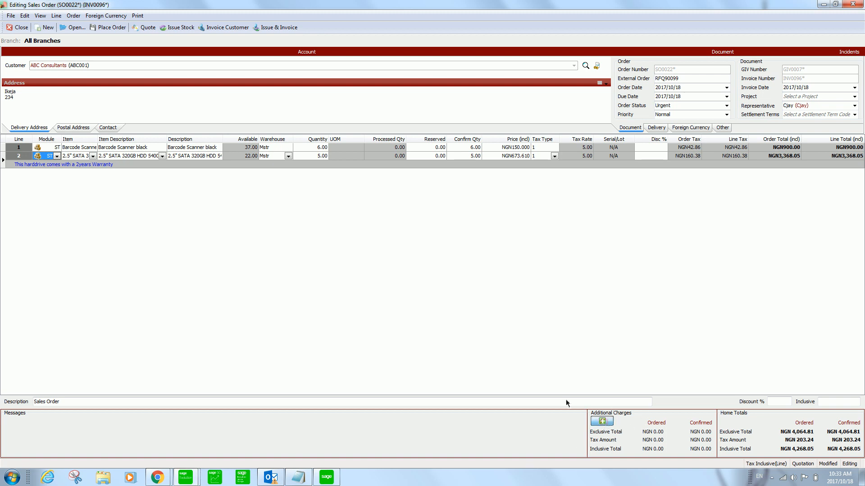
- Add the additional charge Service Charge - Percentage at 10% with tax type 5 to the order
left_click(602, 421)
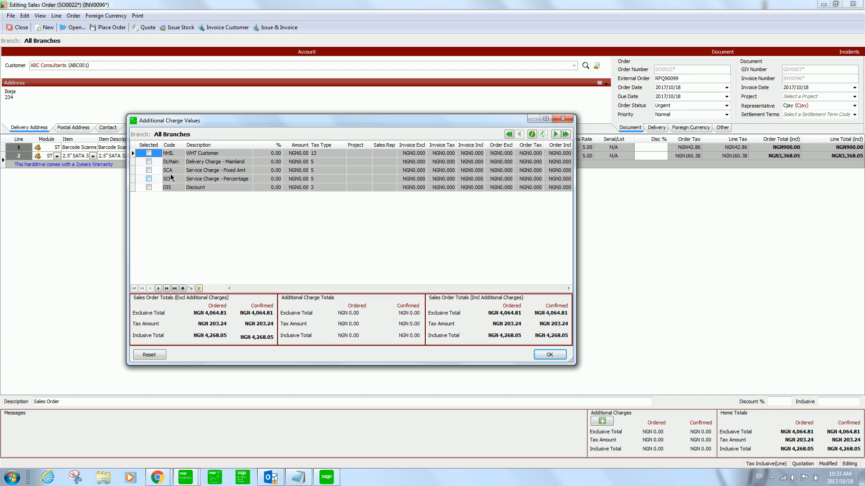
left_click_drag(301, 124, 358, 128)
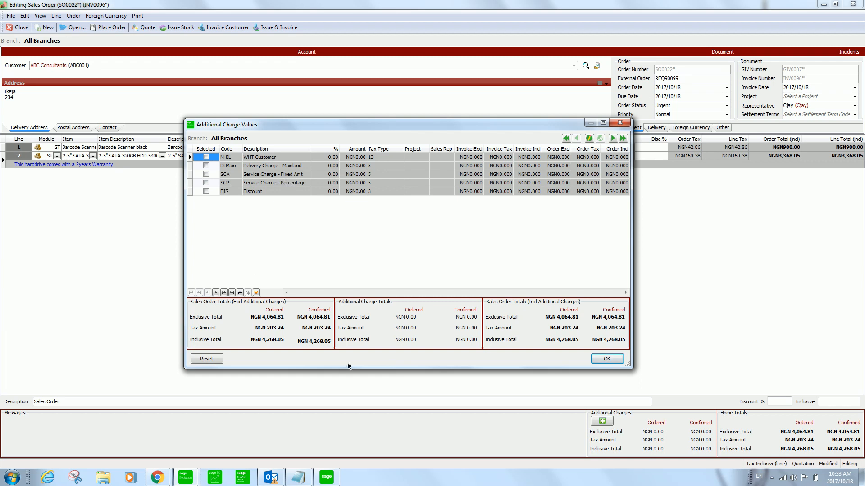
left_click(301, 186)
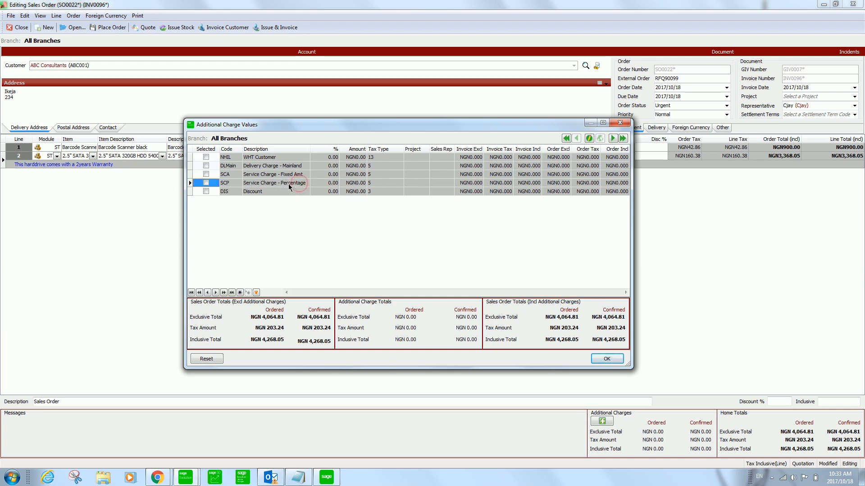
left_click(293, 177)
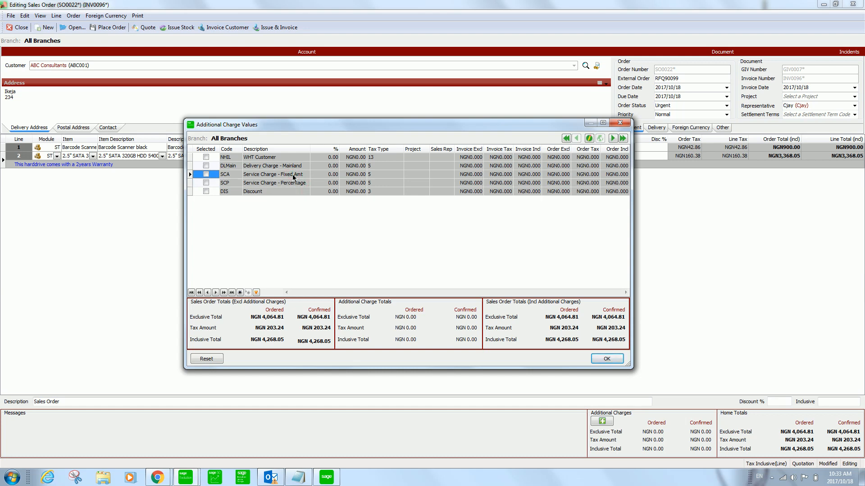
left_click(277, 192)
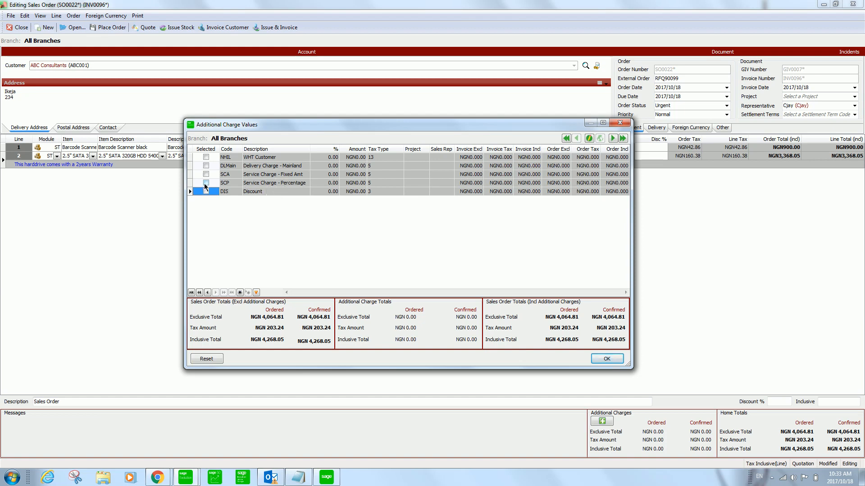
left_click(206, 183)
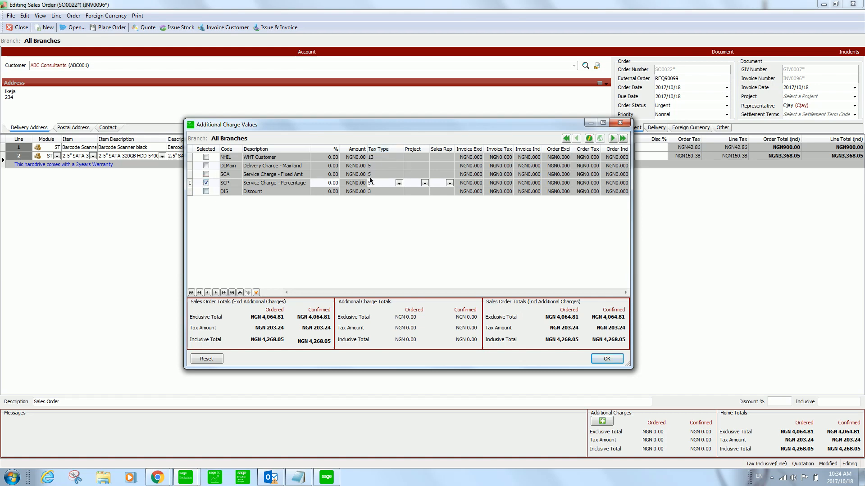
left_click(399, 184)
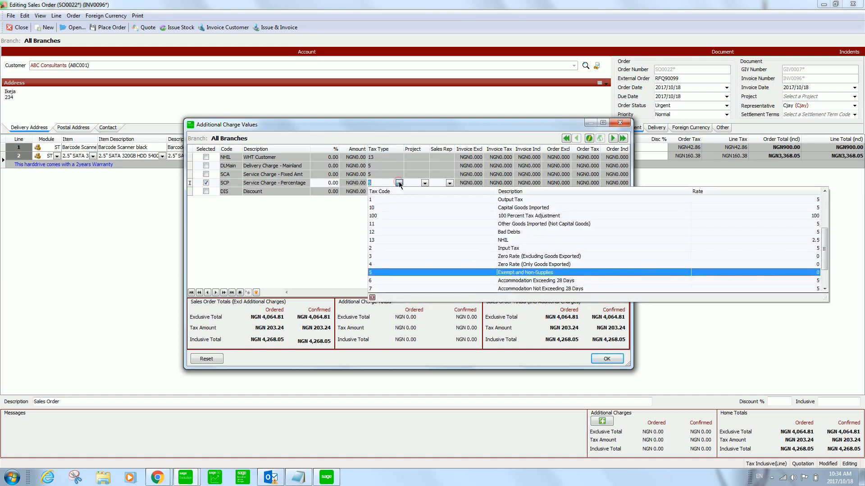
left_click(457, 276)
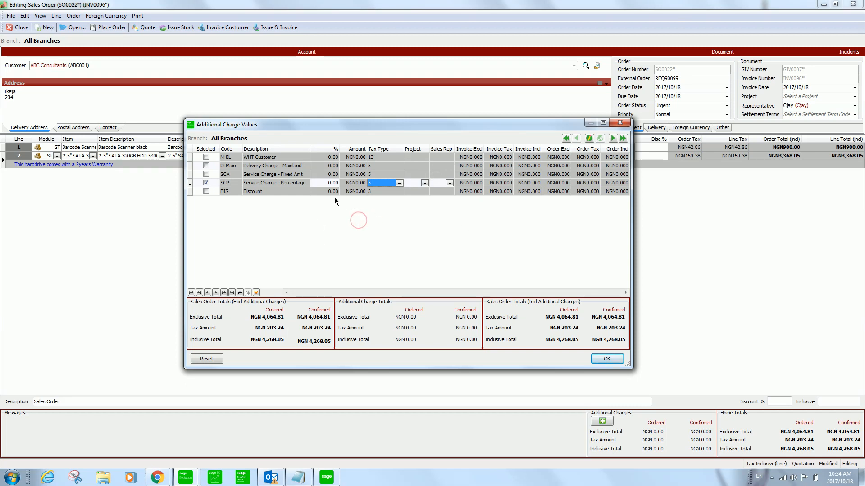
left_click(327, 182)
left_click(355, 231)
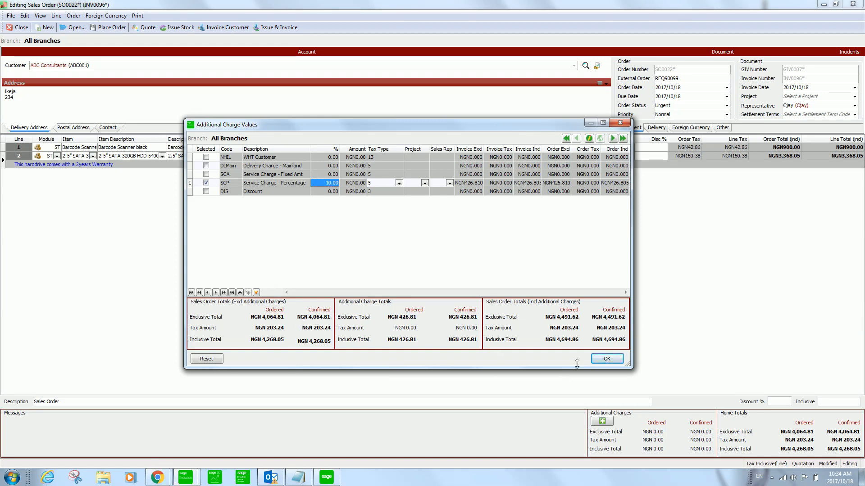
left_click(607, 359)
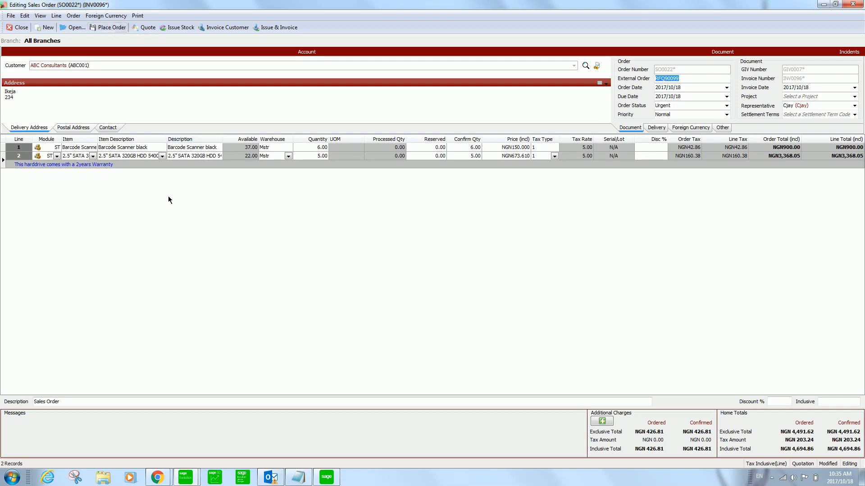
- Place the order, preview its picking slip and close the preview
left_click(112, 28)
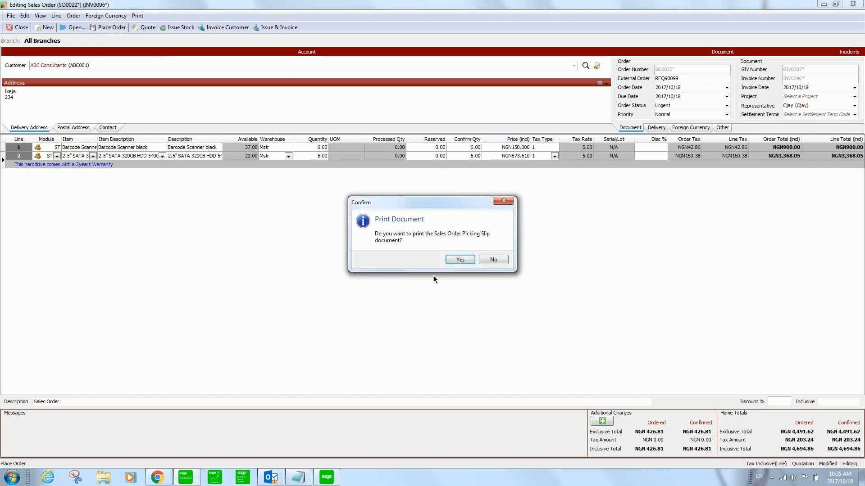
left_click(459, 260)
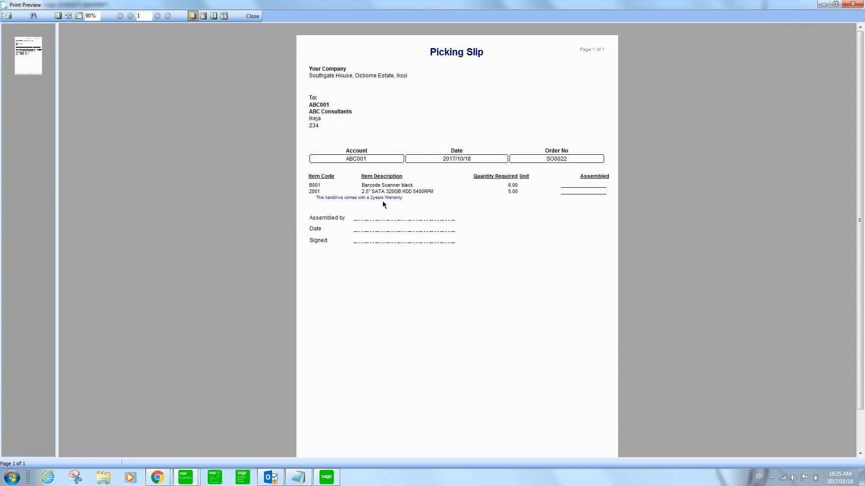
left_click(853, 4)
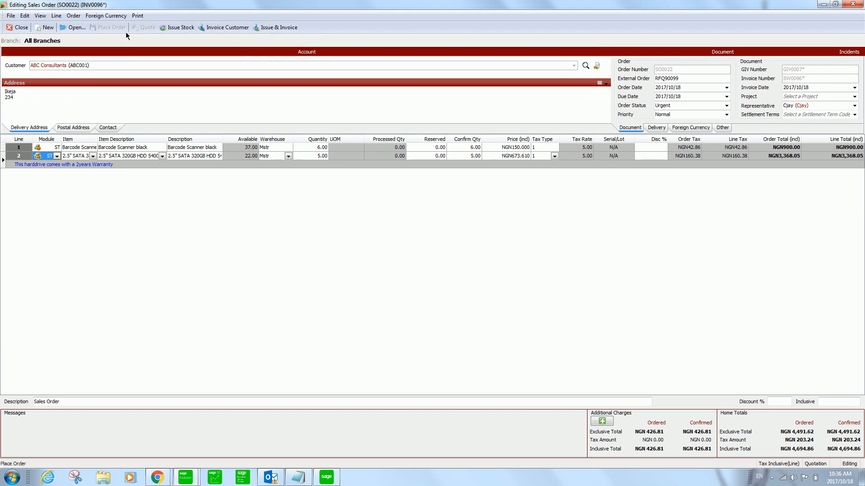
- Find sales orders with transaction date 2017/10/18 and open the unprocessed order with external order RFQ90099
left_click(75, 28)
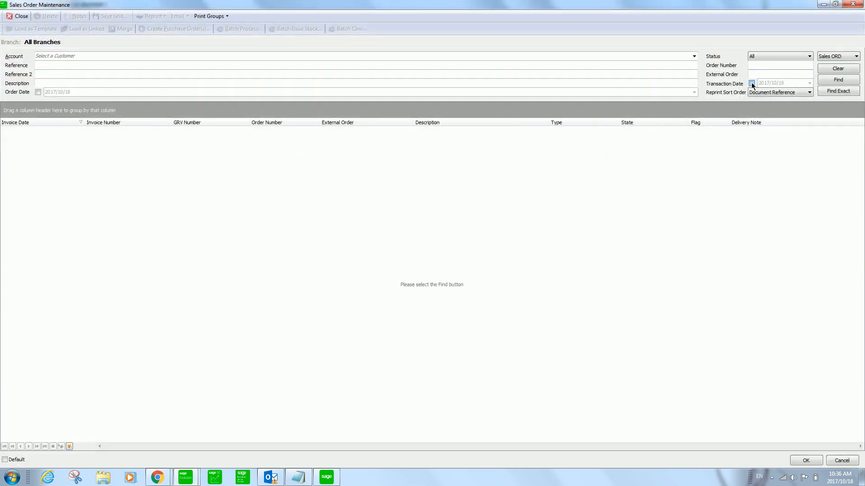
left_click(751, 84)
left_click(837, 80)
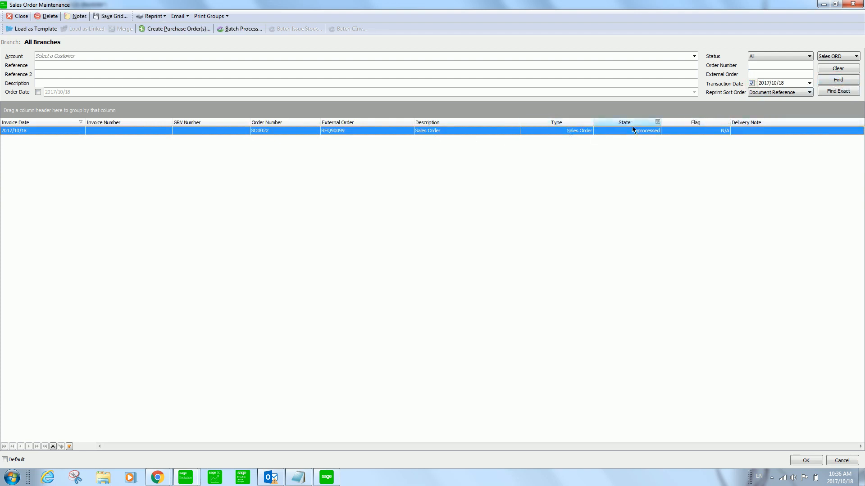
double_click(557, 131)
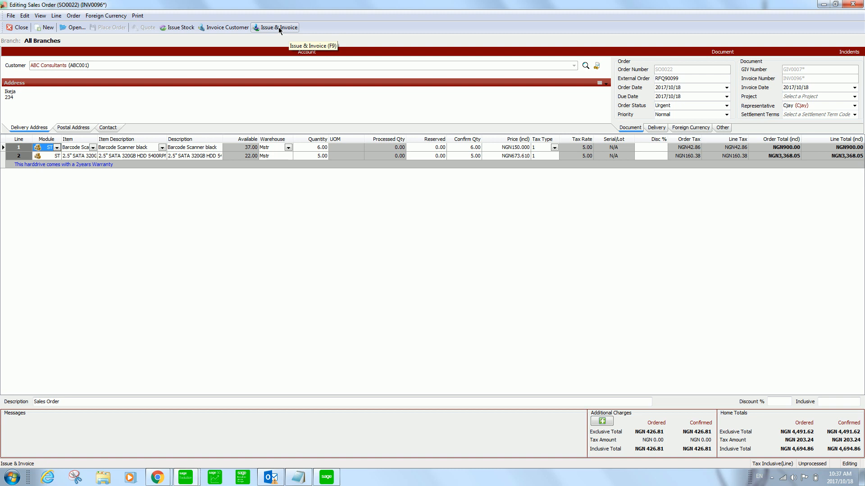
- Set the order's delivery method to FEDEX
left_click(657, 129)
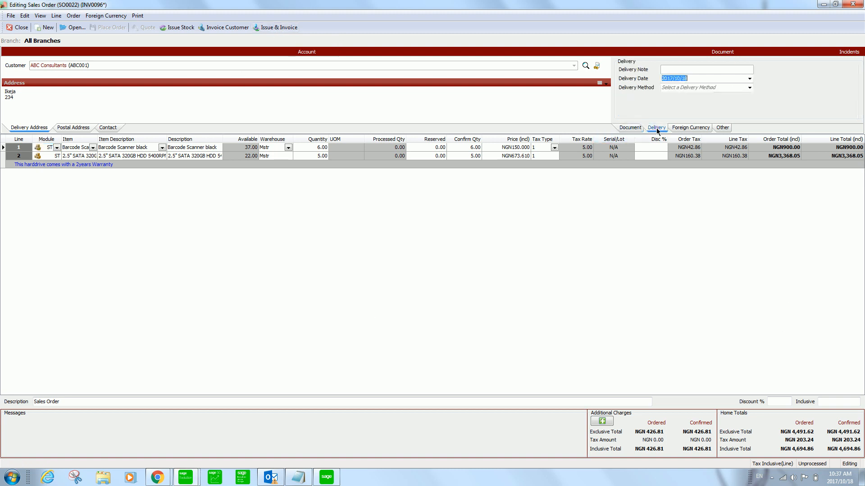
left_click(750, 88)
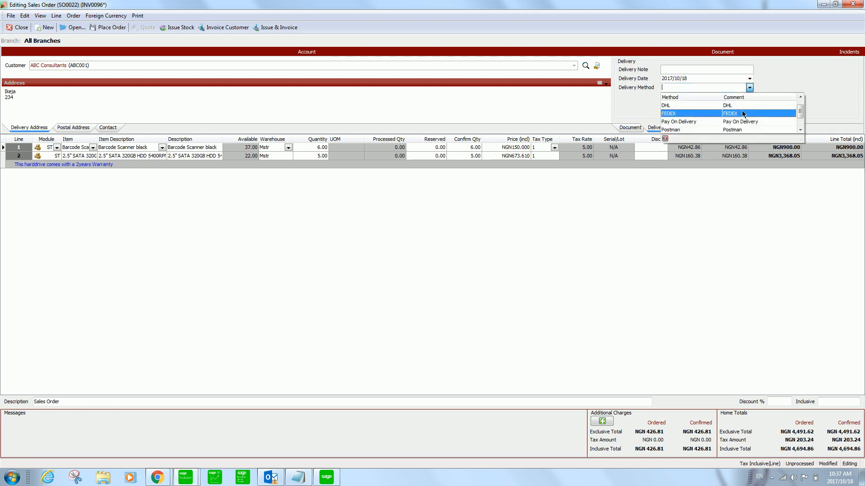
left_click(690, 113)
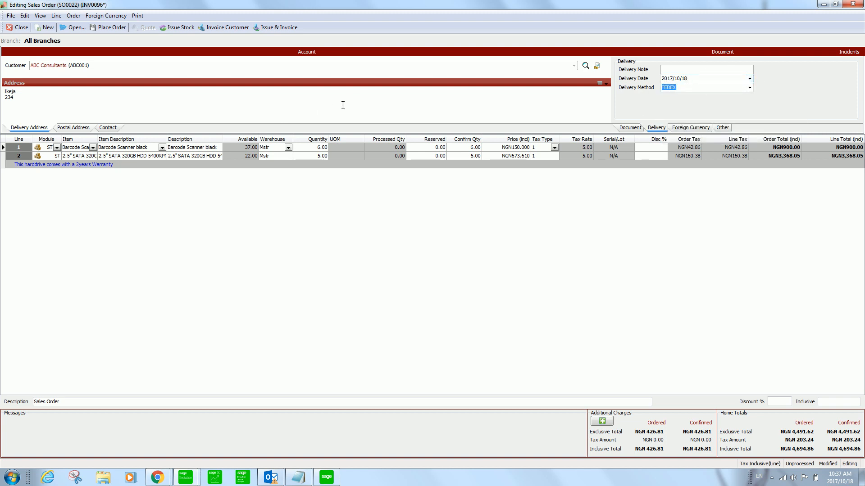
left_click(277, 27)
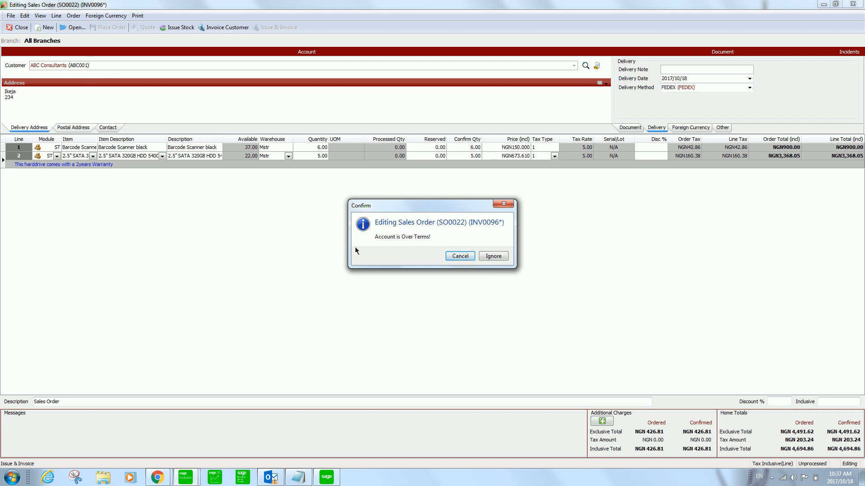
left_click(494, 257)
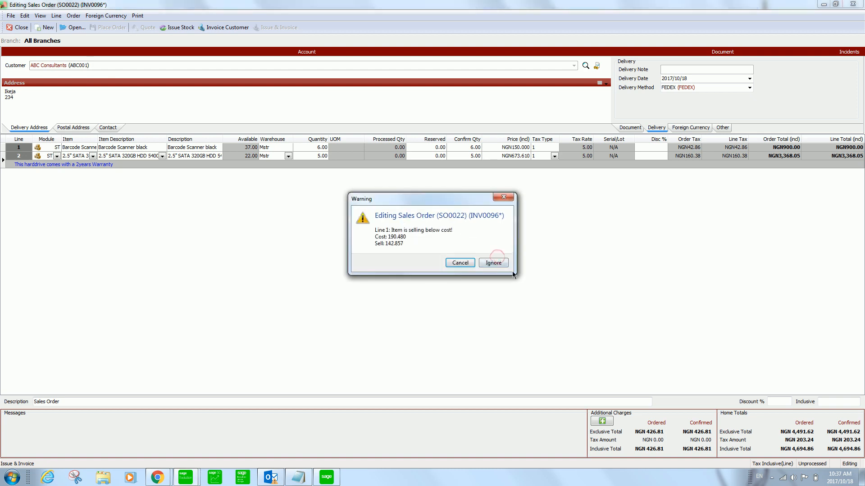
left_click_drag(435, 199, 384, 213)
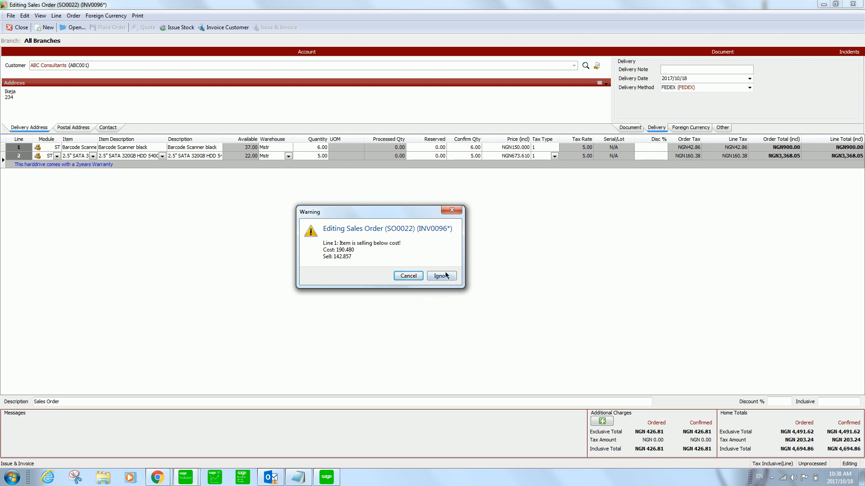
left_click(408, 276)
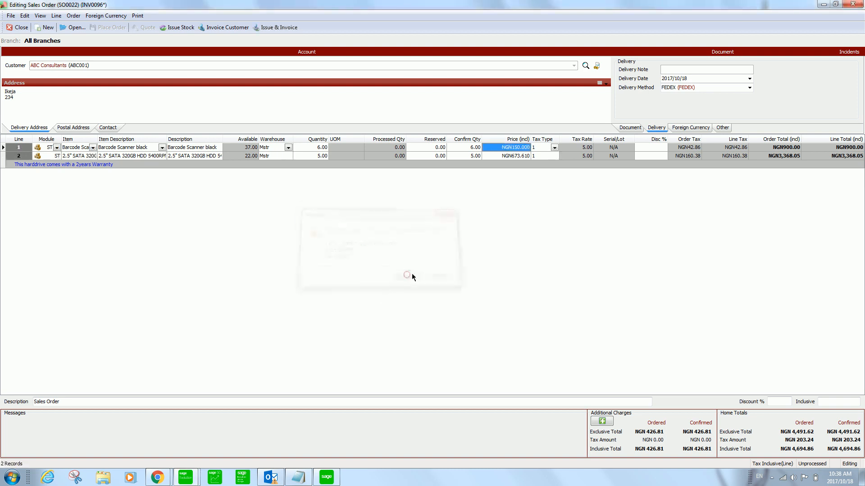
- Set the inclusive price of the barcode scanner line to 500
left_click(522, 149)
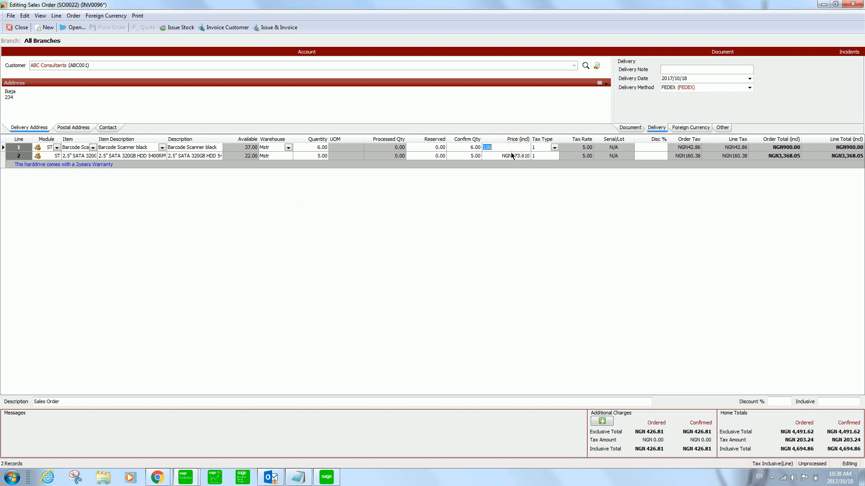
type("500")
left_click(514, 188)
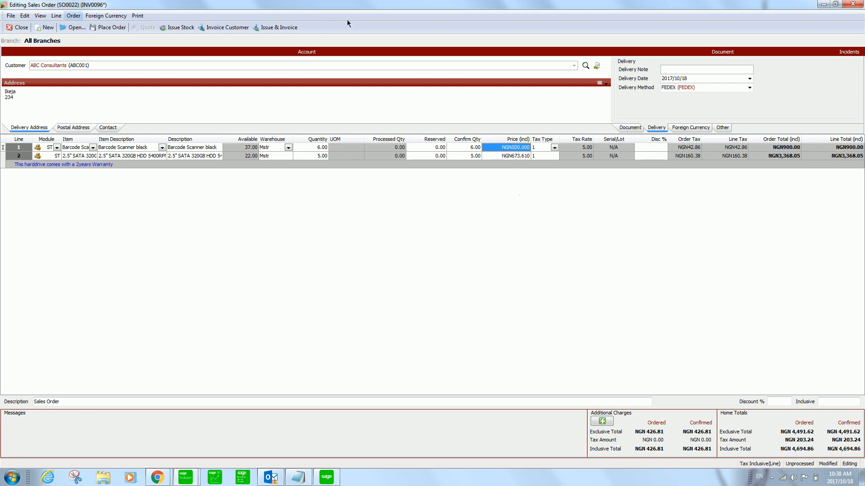
- Issue and invoice the order with Company Sales as the credit ledger account, overriding the terms notice and skipping the picking slip printout
left_click(283, 29)
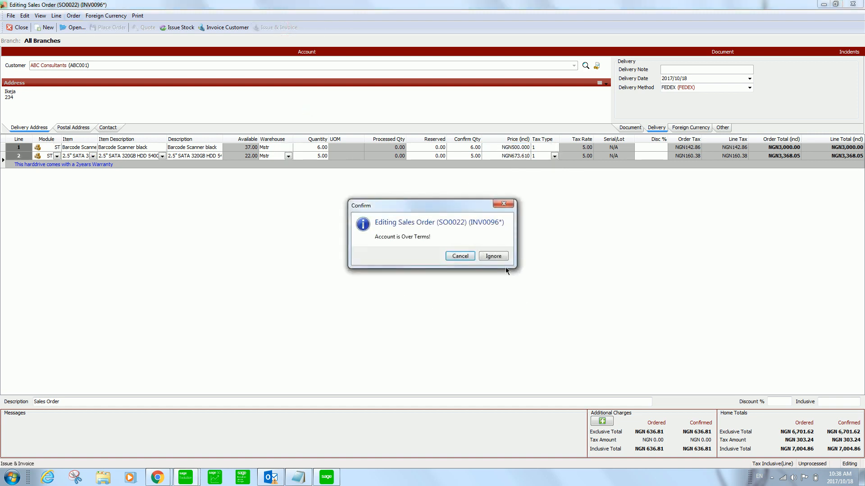
left_click(500, 255)
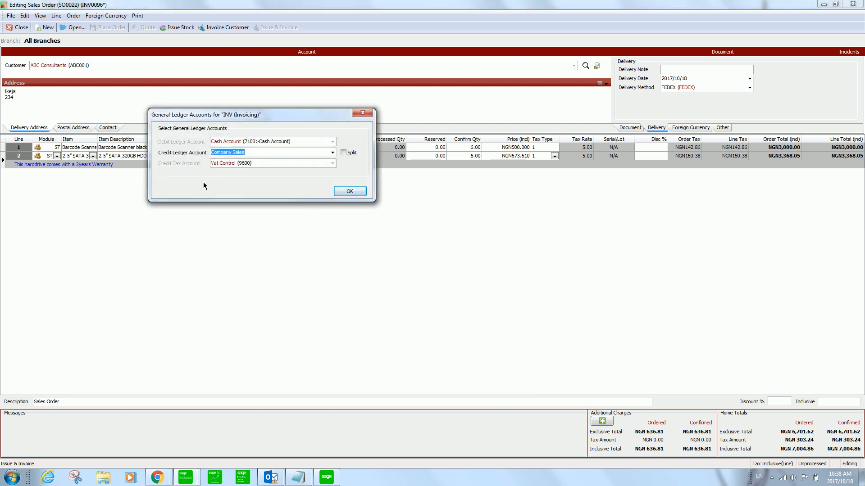
left_click_drag(249, 116, 439, 186)
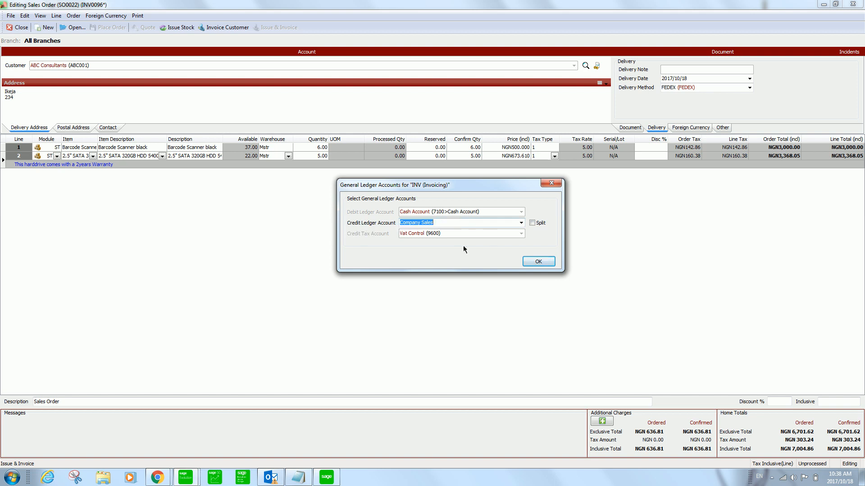
left_click(539, 262)
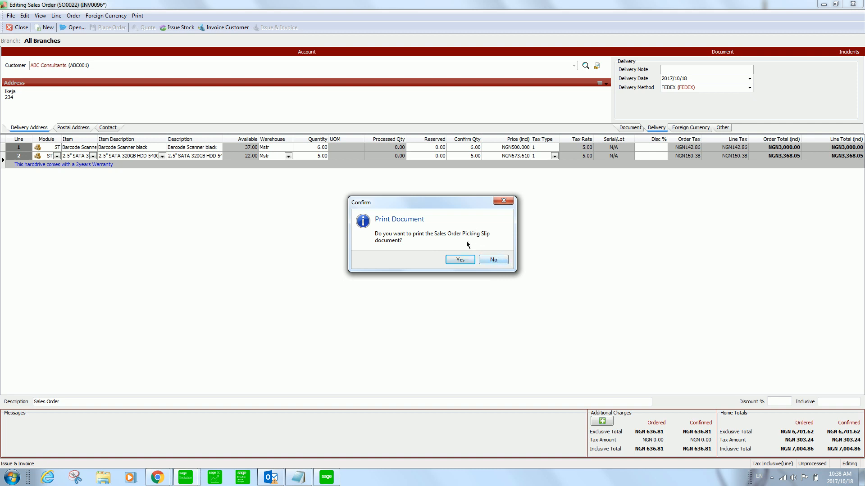
left_click(496, 258)
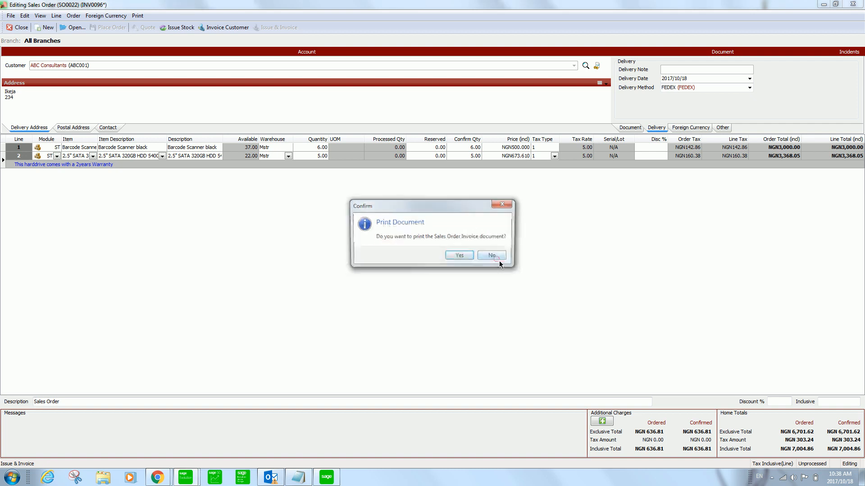
- Preview the sales order's tax invoice, then close the preview and the sales order window
left_click(460, 256)
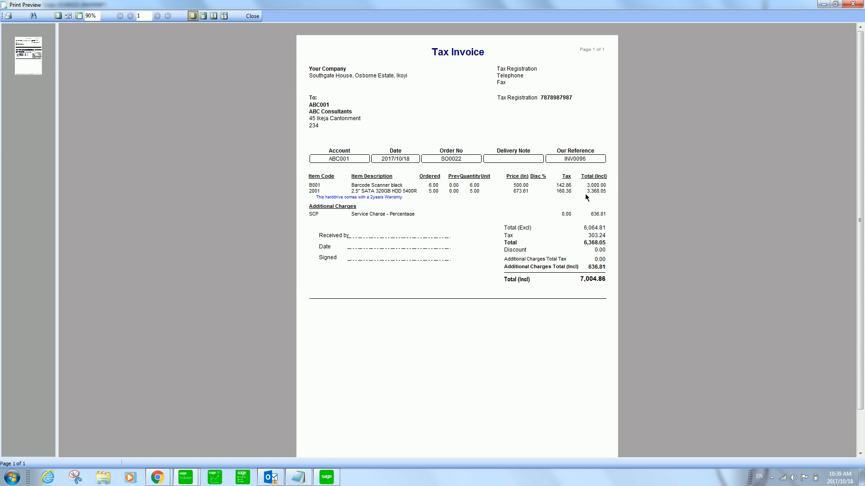
left_click(858, 6)
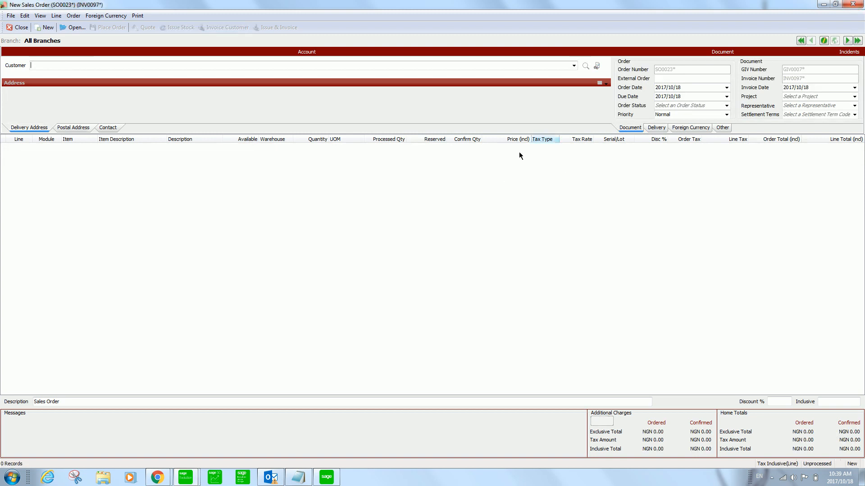
left_click(855, 5)
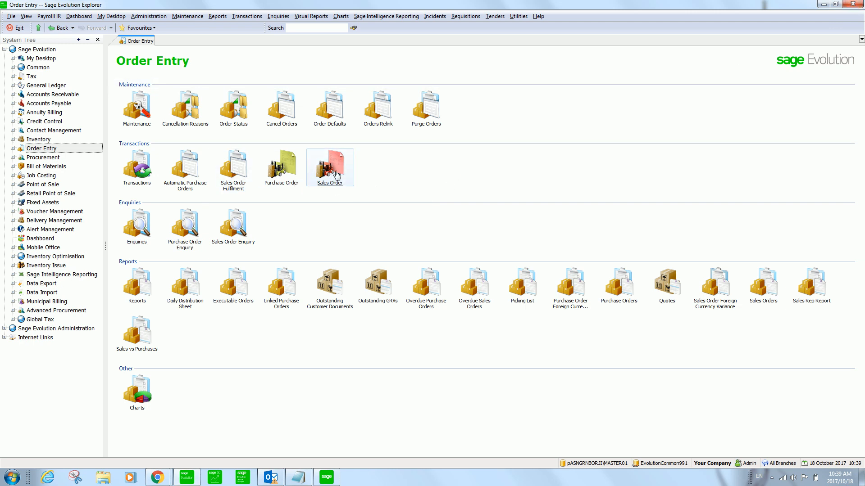
- Open the delivery transactions in Delivery Management and widen the item description column slightly
left_click(58, 222)
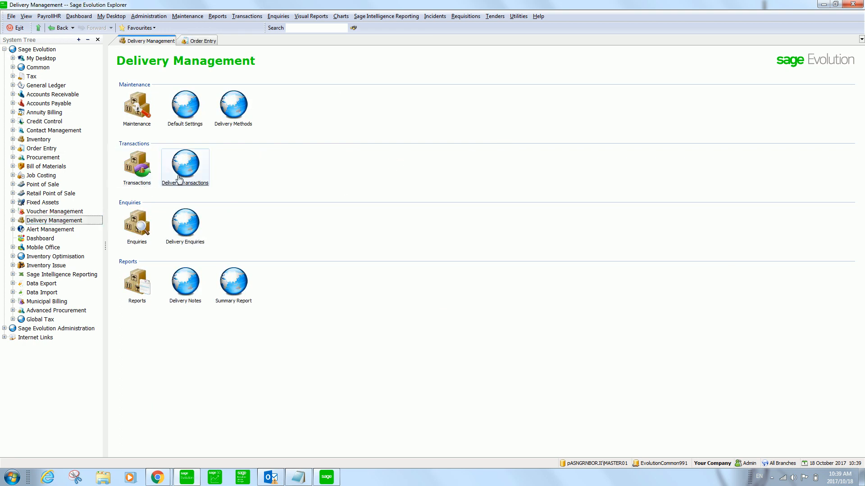
left_click(179, 179)
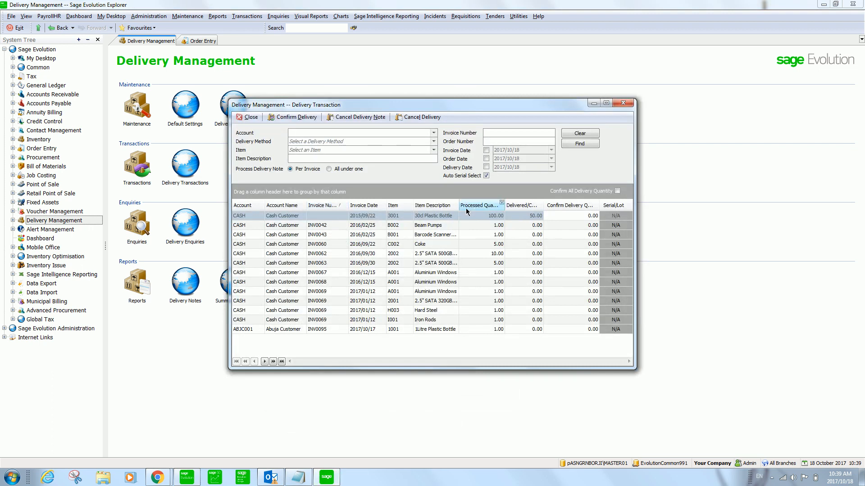
left_click_drag(460, 204, 468, 205)
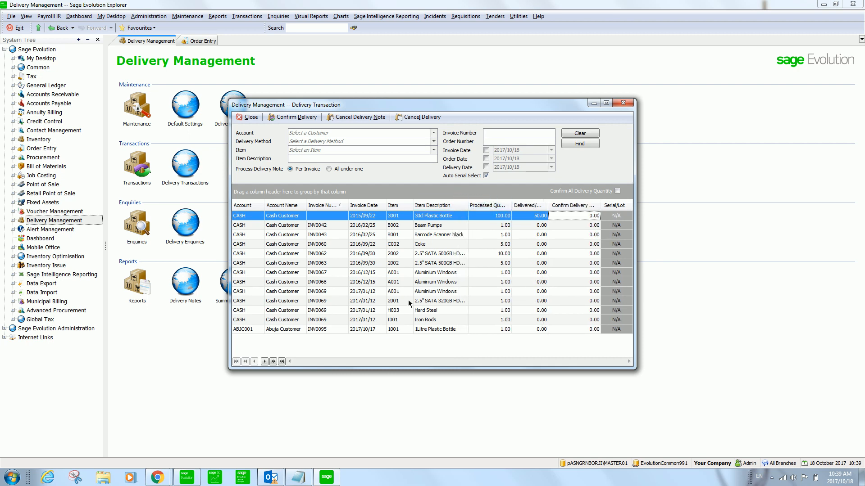
- Examine the confirm delivery quantities of the outstanding lines in the delivery transaction list
left_click(586, 218)
left_click(585, 225)
left_click(586, 235)
left_click(585, 244)
left_click(585, 254)
left_click(585, 263)
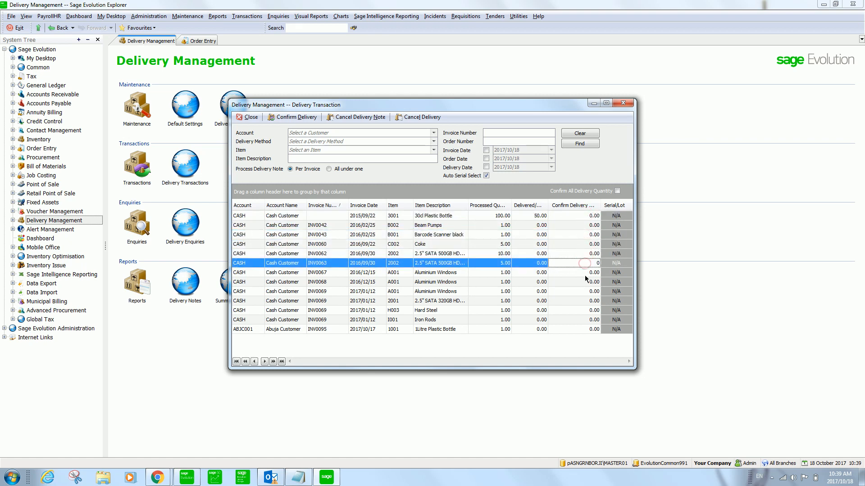
left_click(585, 272)
left_click(585, 282)
left_click(585, 291)
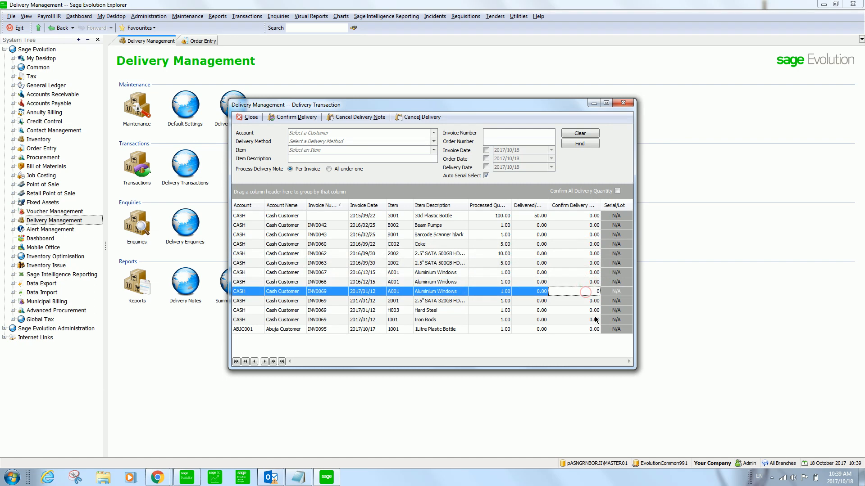
left_click(585, 301)
left_click(585, 311)
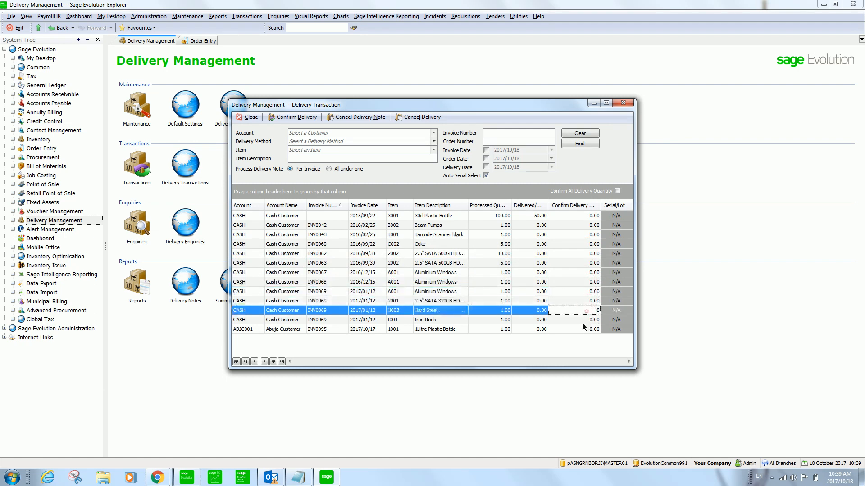
left_click(585, 329)
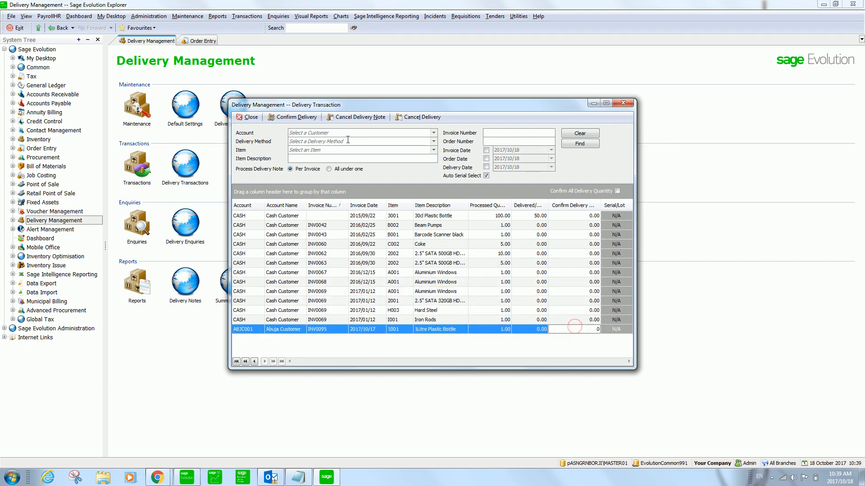
- Refresh the outstanding deliveries, enlarge the window and examine the two ABC Consultants lines dated 2017/10/18
left_click(579, 144)
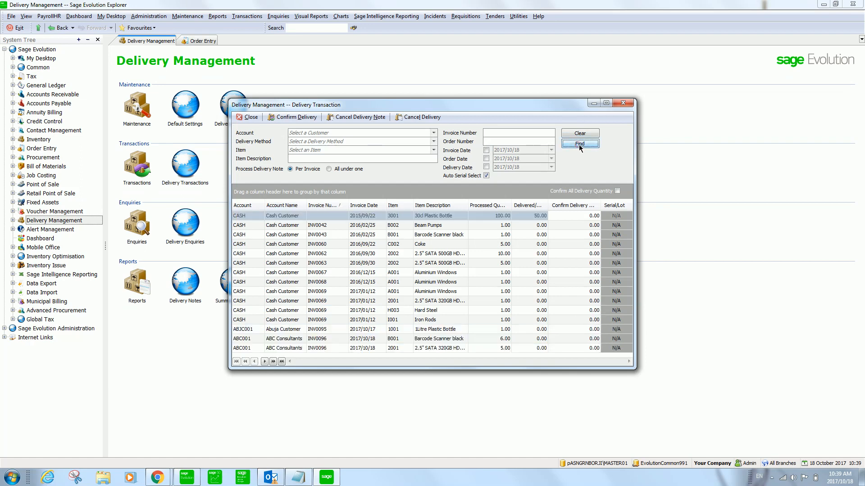
left_click(305, 350)
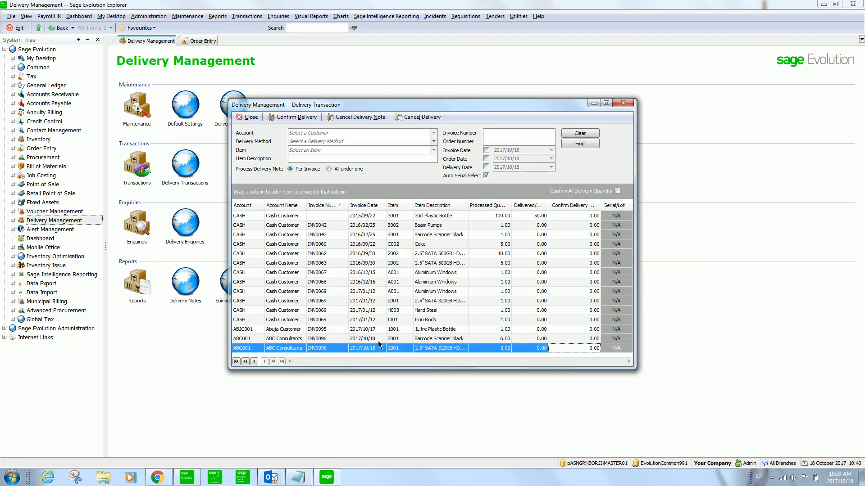
left_click(378, 339)
left_click(370, 348)
left_click(375, 339)
left_click(373, 348)
left_click_drag(634, 367, 686, 415)
left_click(297, 340)
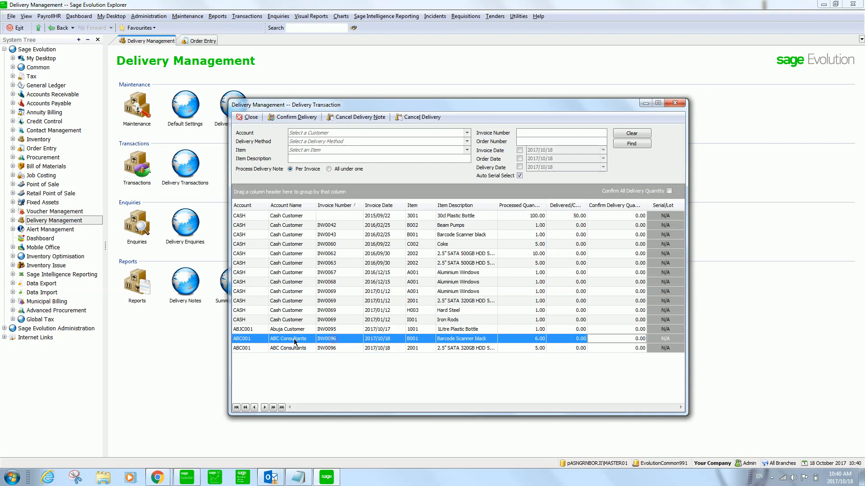
left_click(302, 349)
- Set the confirm delivery quantity to 6 for the ABC Consultants barcode scanner line and 5 for the hard drive line
left_click(306, 338)
left_click(632, 348)
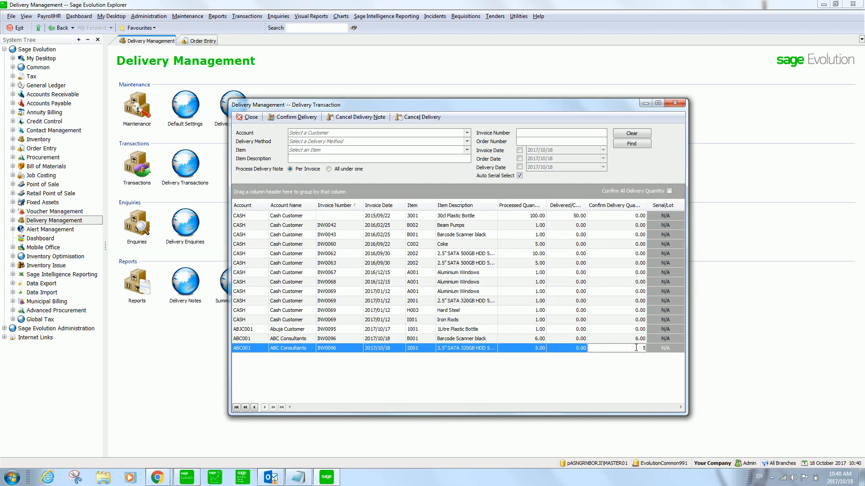
left_click(635, 389)
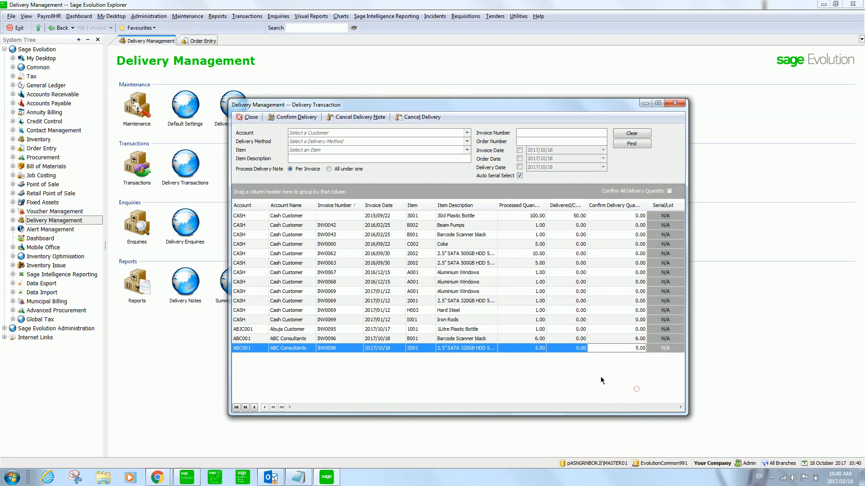
left_click(635, 347)
left_click(602, 368)
- Confirm the delivery, preview its delivery note and close the preview
left_click(290, 116)
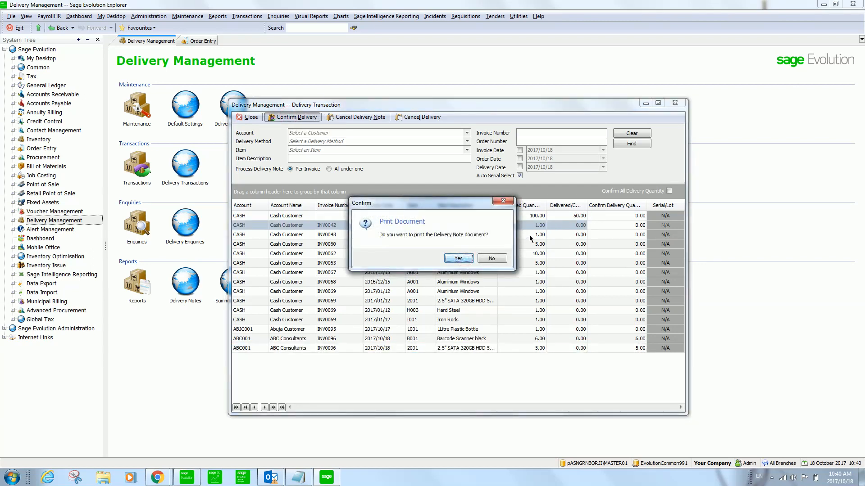
key("Return")
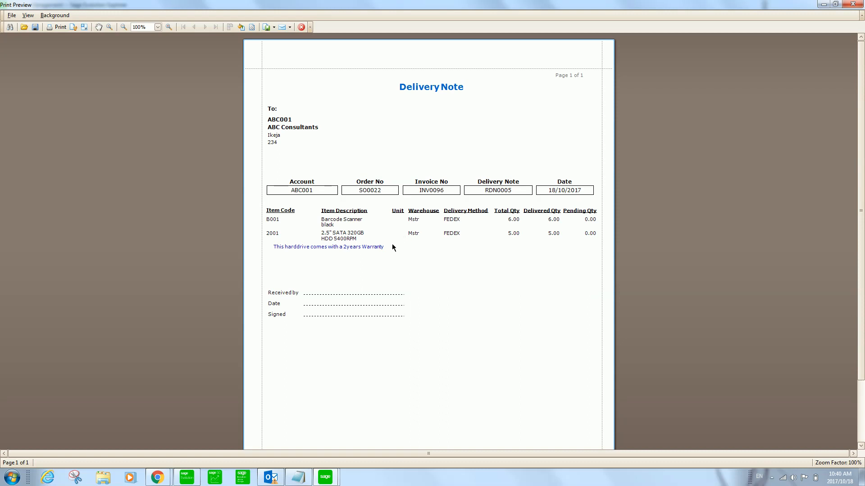
scroll(486, 218, "down", 3)
scroll(486, 218, "up", 3)
left_click(852, 4)
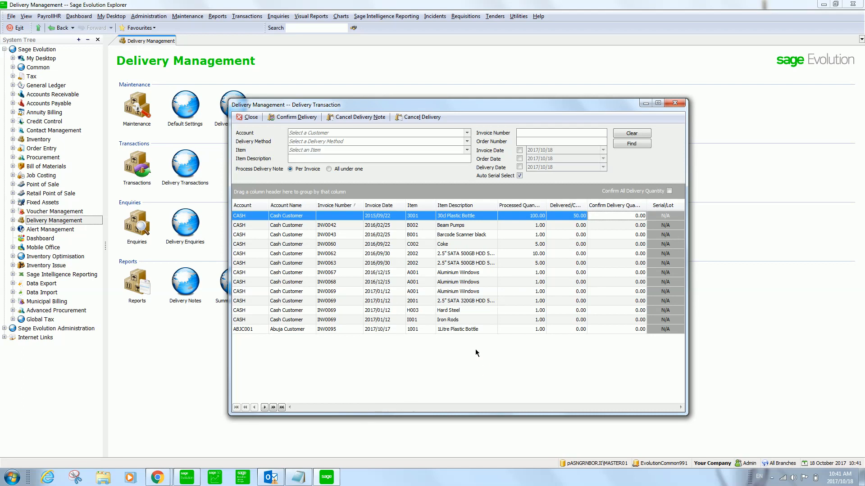
- List the completely delivered ABC Consultants delivery notes for cancellation, with delivery note and delivery dates limited to 2017/10/18
left_click(363, 117)
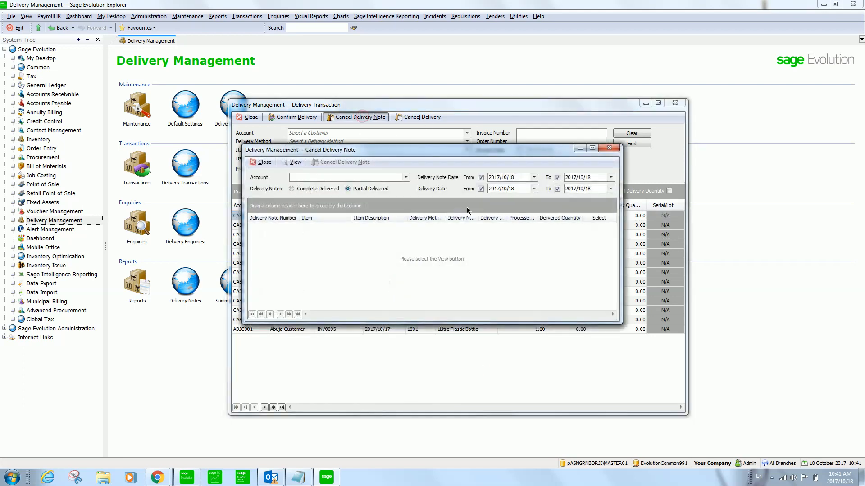
left_click(405, 178)
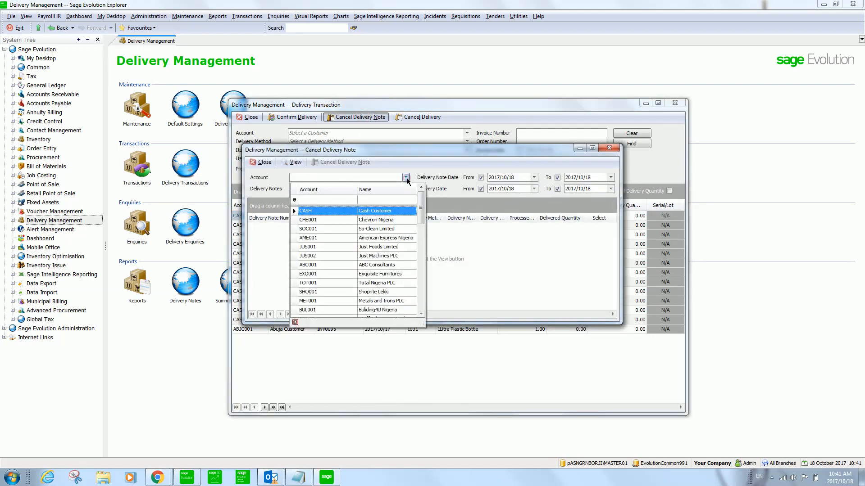
left_click(379, 267)
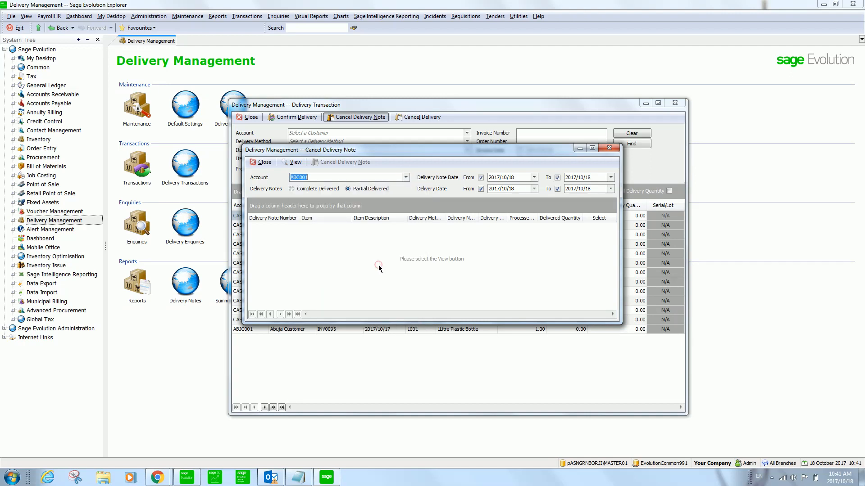
left_click(291, 189)
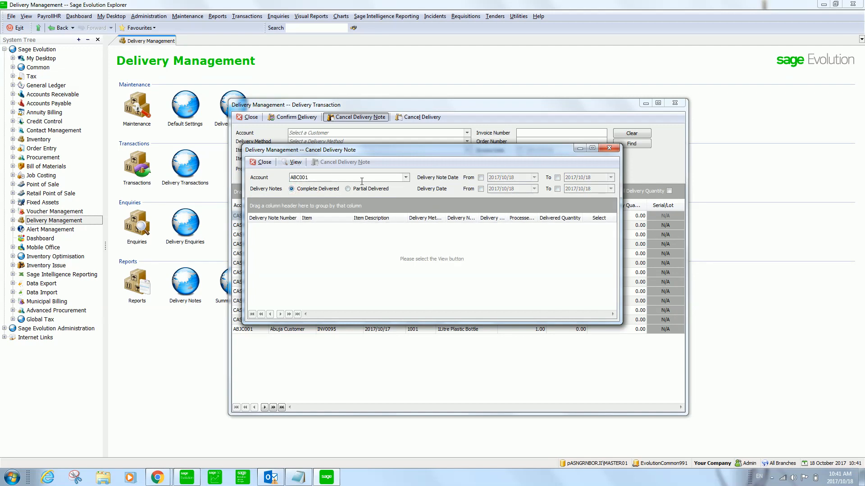
left_click(480, 177)
left_click(481, 189)
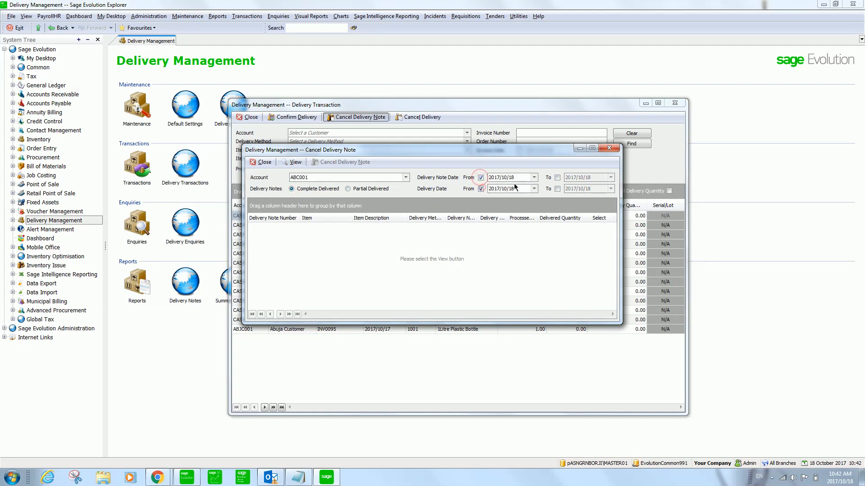
left_click(557, 177)
left_click(558, 189)
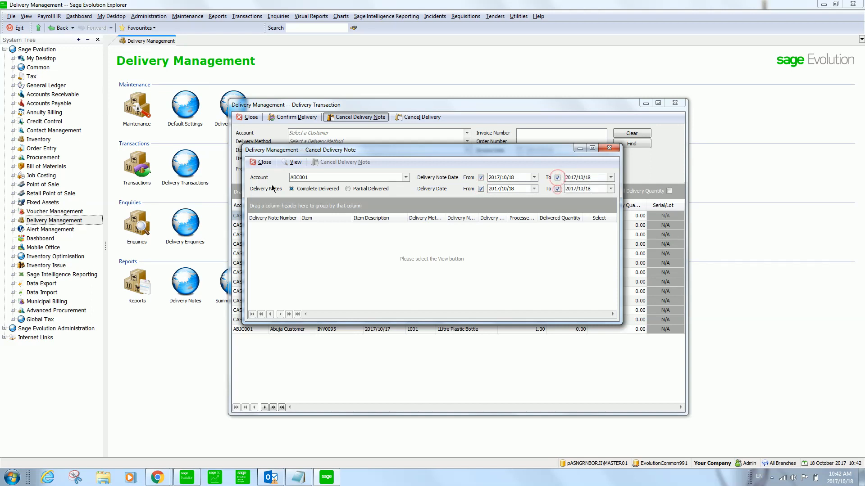
left_click(294, 162)
- Cancel the delivery note for both the barcode scanner and 2.5" SATA 320GB hard drive lines, and close the delivery transaction windows
left_click(493, 266)
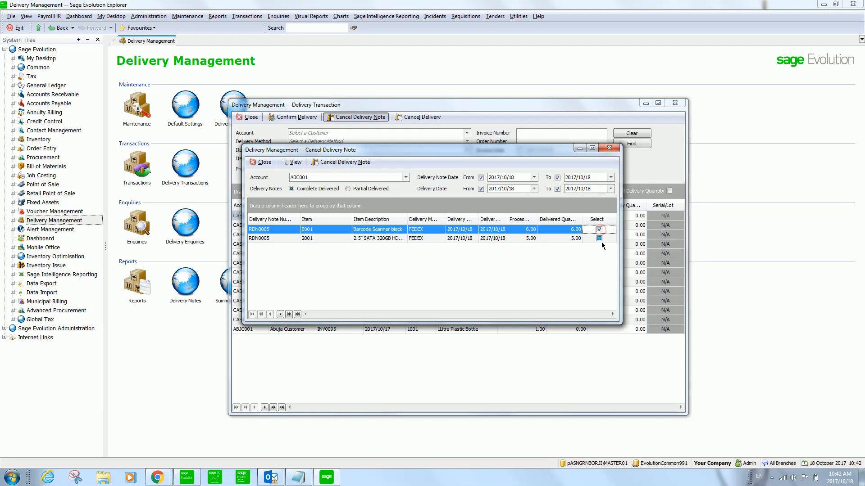
left_click(599, 238)
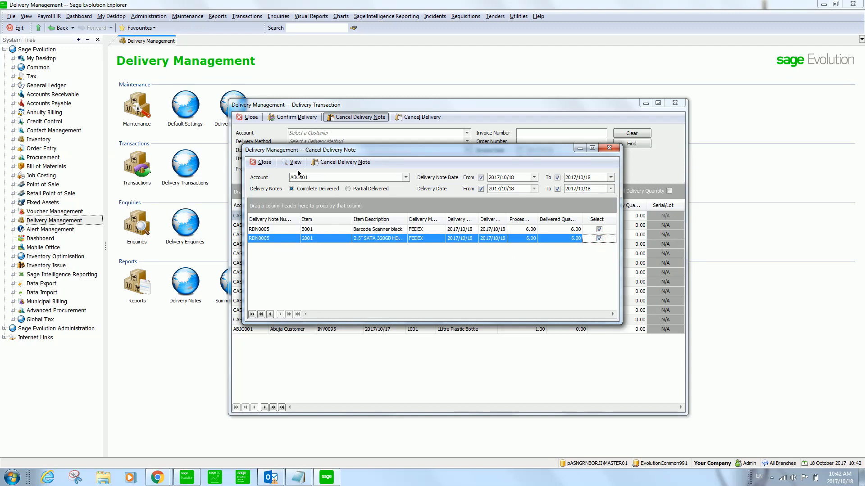
left_click(348, 163)
left_click(466, 272)
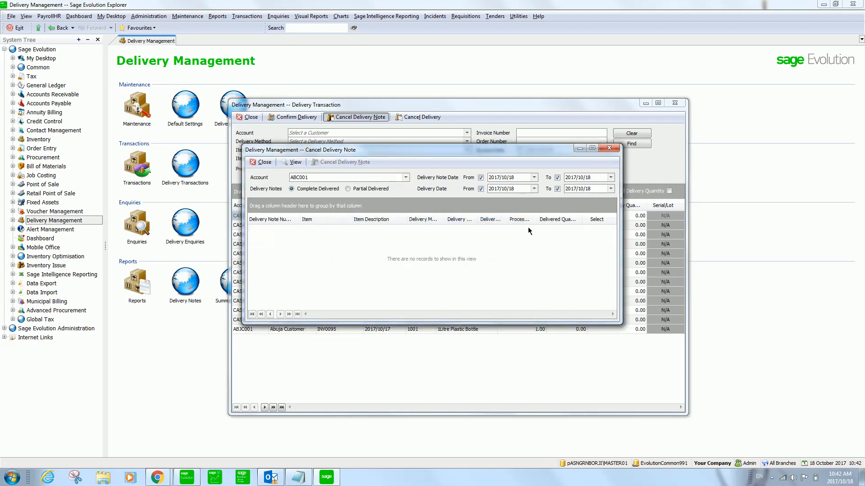
left_click(609, 148)
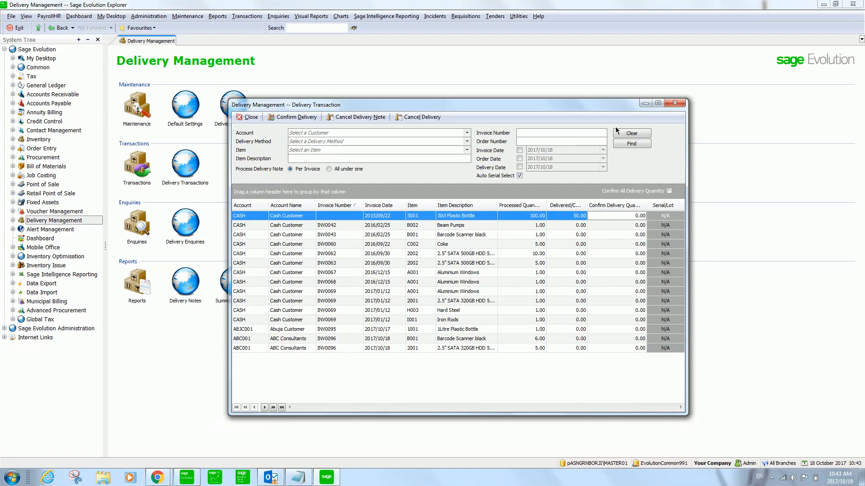
left_click(675, 105)
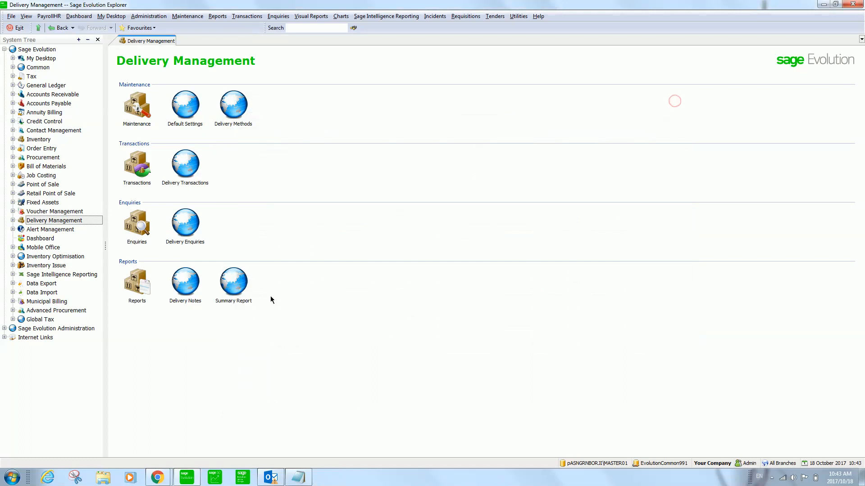
- Open the Order Entry Daily Distribution Sheet report and remove its from and to order date limits
left_click(44, 148)
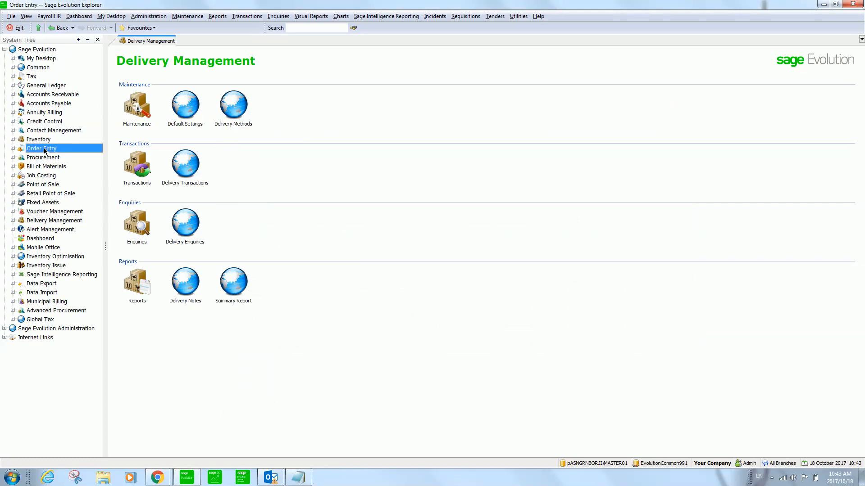
left_click(461, 169)
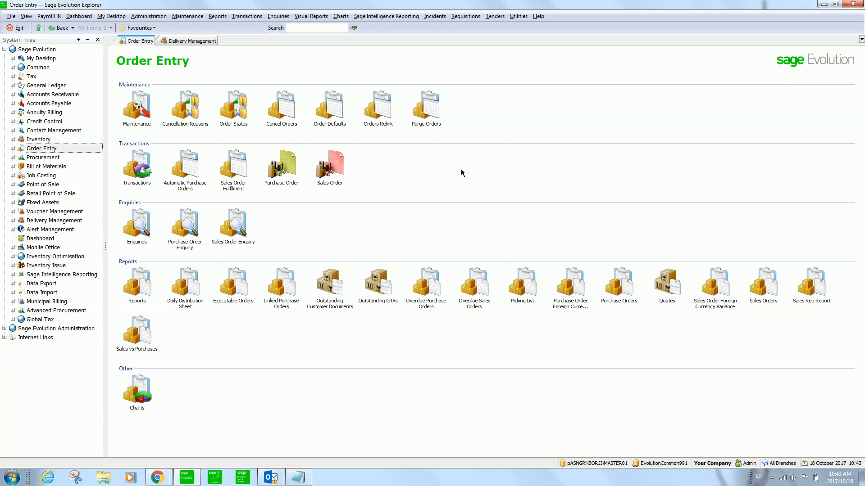
left_click(642, 364)
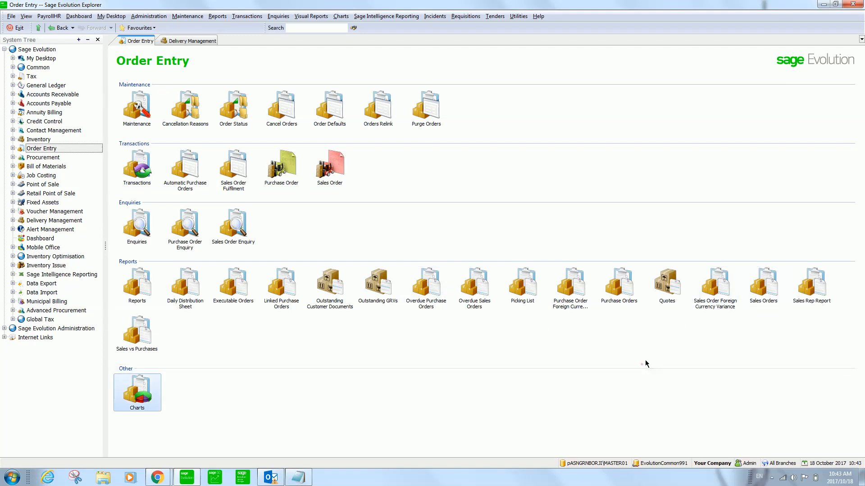
left_click(185, 292)
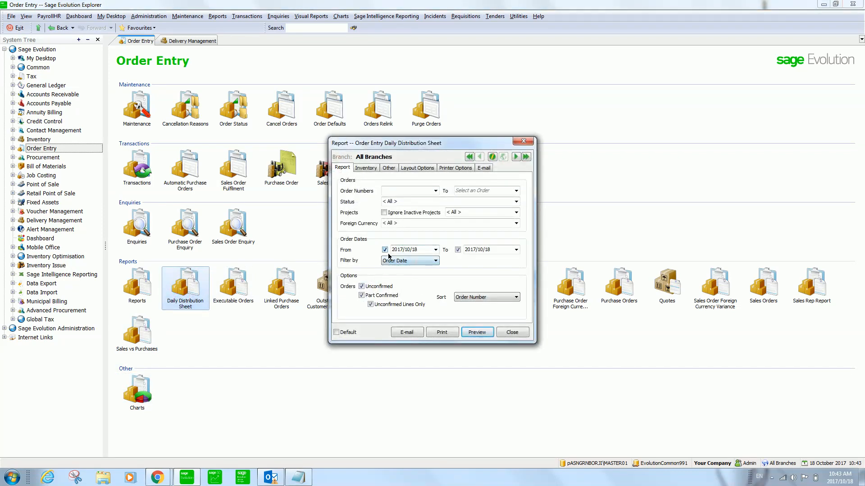
left_click(385, 250)
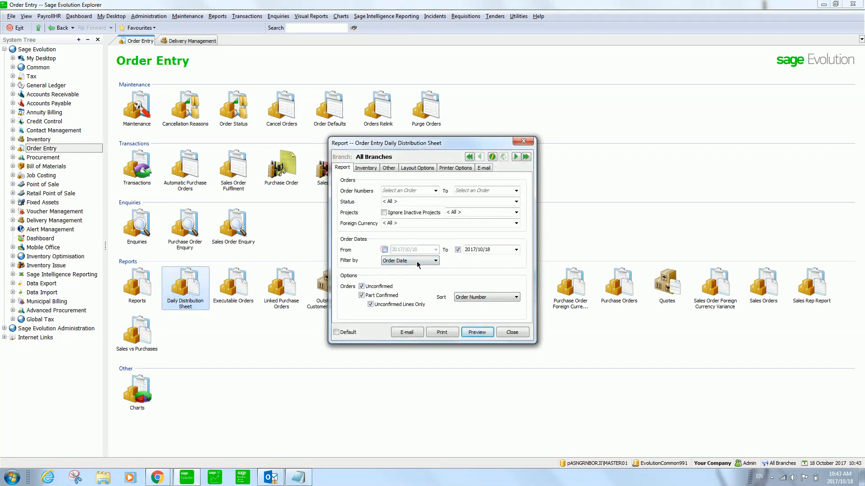
left_click(458, 250)
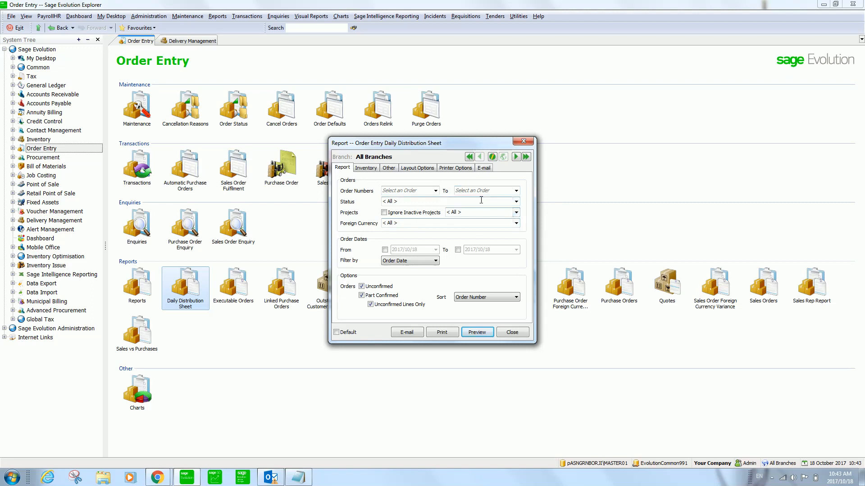
- Review the report's inventory and other filters, preview the Daily Distribution Sheet, read through its orders and close the report
left_click(366, 168)
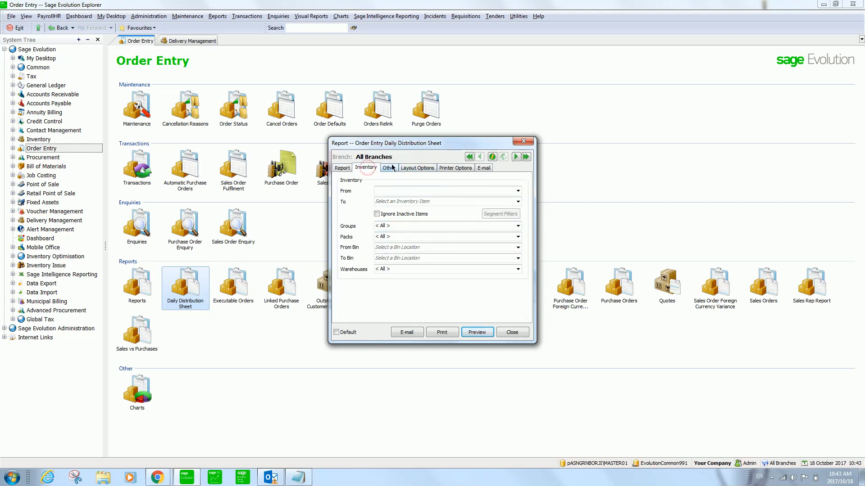
left_click(388, 168)
left_click(342, 168)
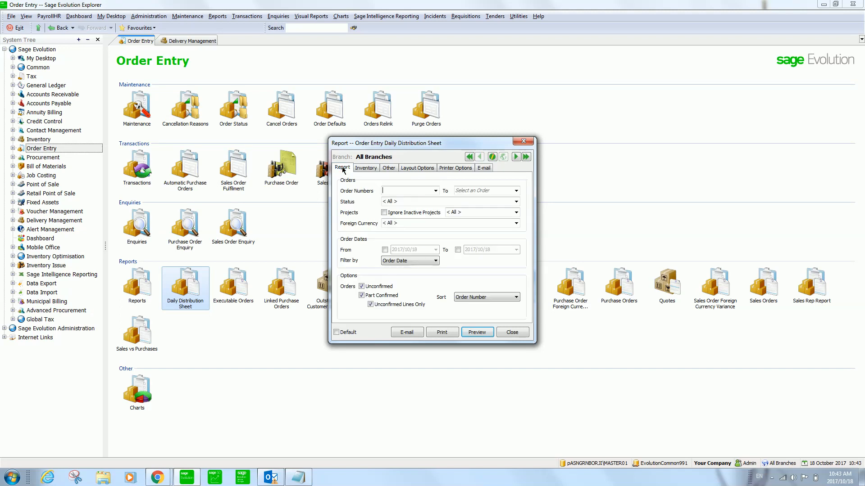
left_click(477, 332)
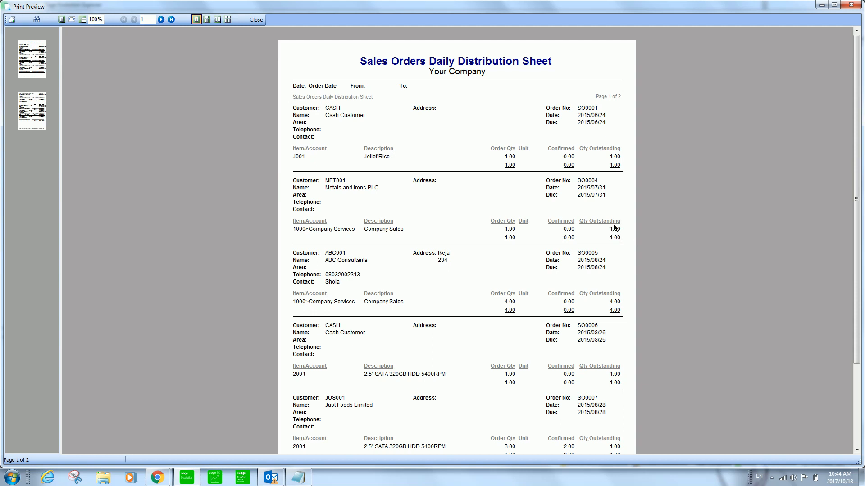
scroll(614, 226, "down", 5)
scroll(614, 226, "up", 2)
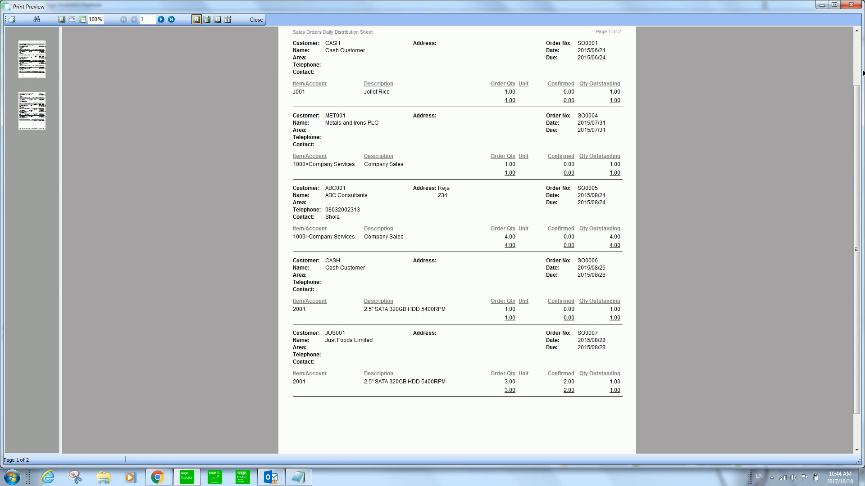
left_click(852, 6)
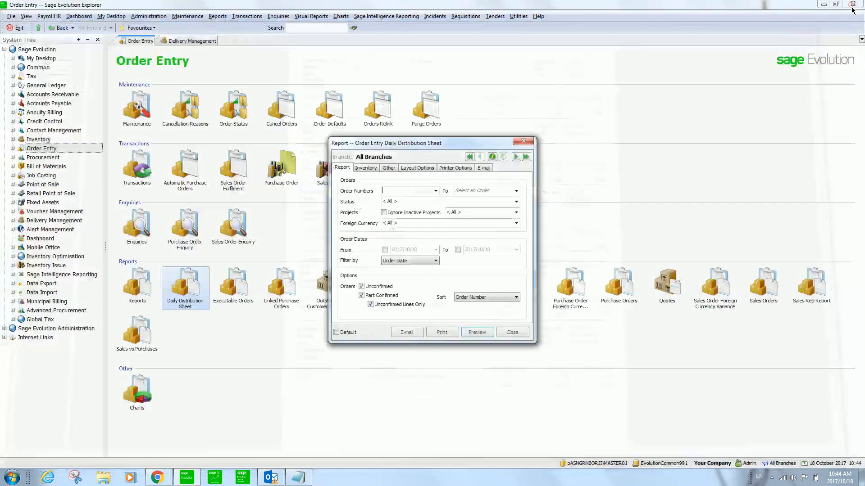
left_click(512, 333)
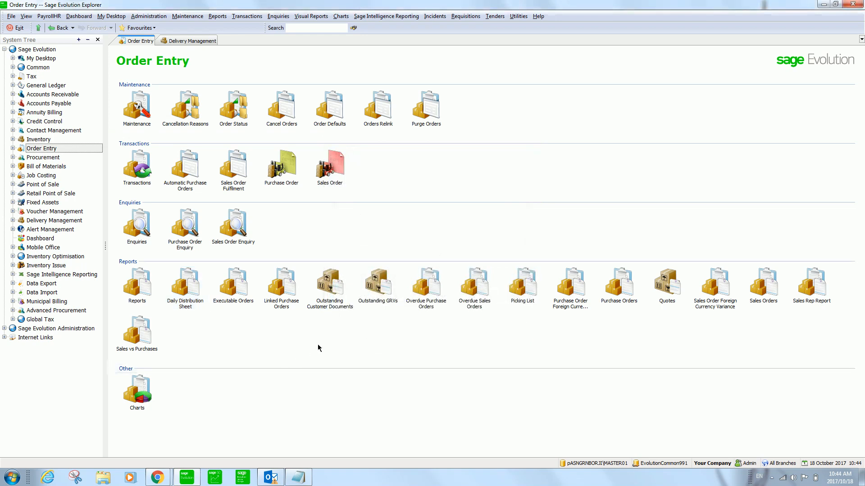
- Preview the detailed Executable Orders report without due date limits, examine the quantities that can be supplied and close the report
left_click(231, 303)
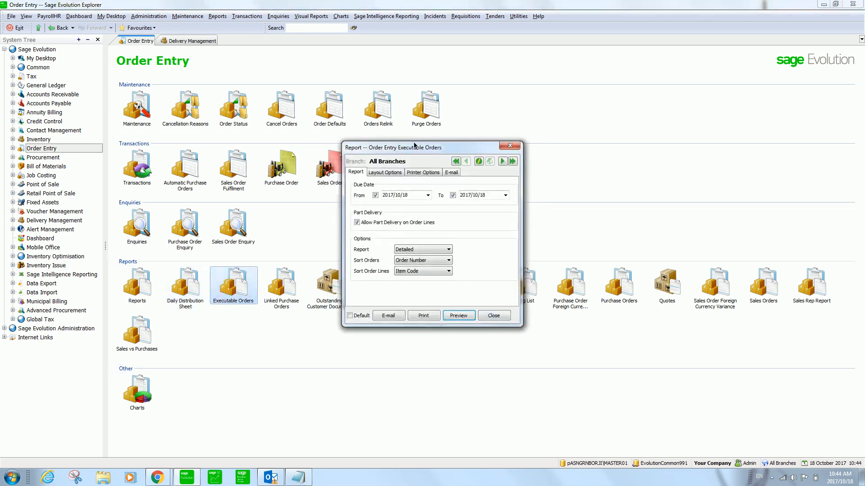
left_click(375, 195)
left_click(452, 195)
left_click(464, 316)
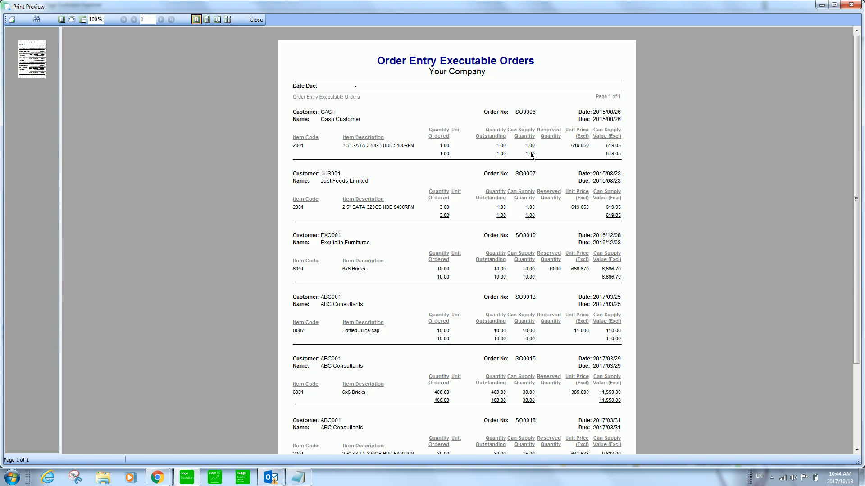
left_click(851, 5)
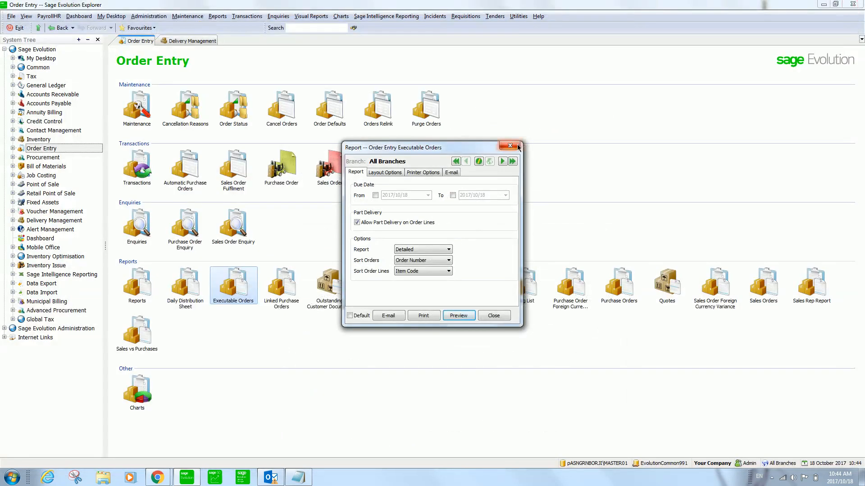
left_click(515, 144)
- Display the Order Entry Sales vs Purchases chart for Year 2 with amounts including tax and items status Active Only
left_click(137, 391)
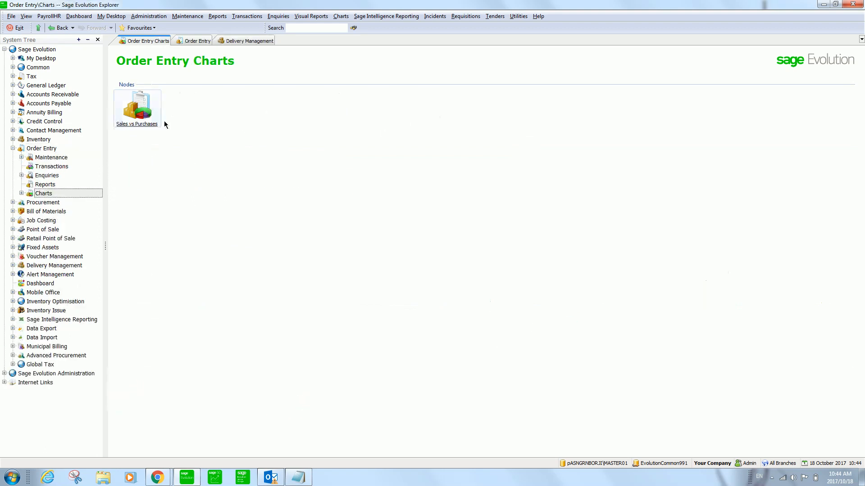
double_click(137, 119)
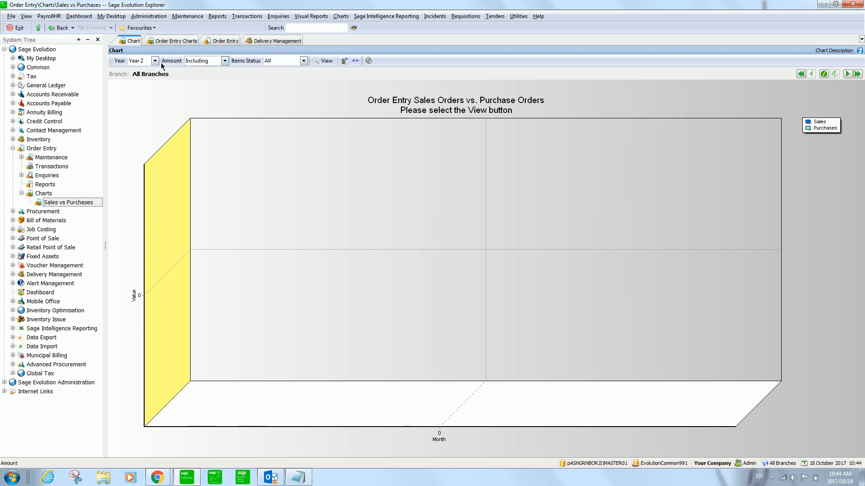
left_click(303, 61)
left_click(288, 77)
left_click(324, 61)
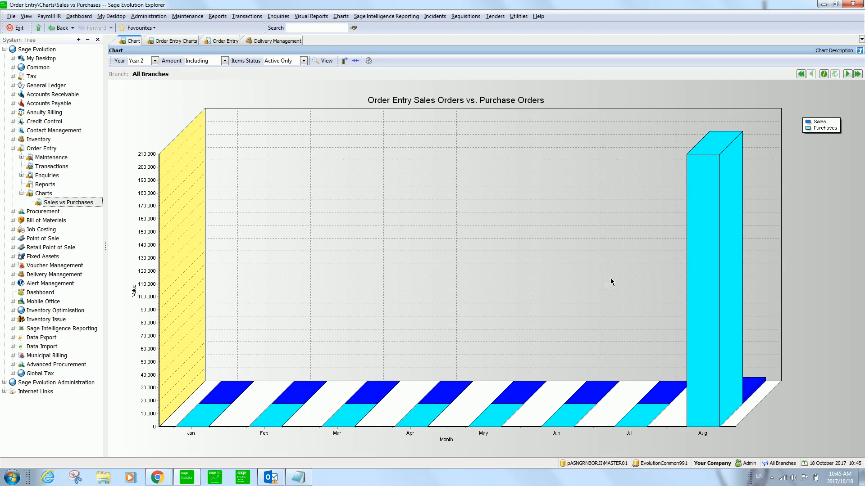
- Open the Dashboard and examine its expense, inventory sales, customer and purchase tiles
left_click(13, 148)
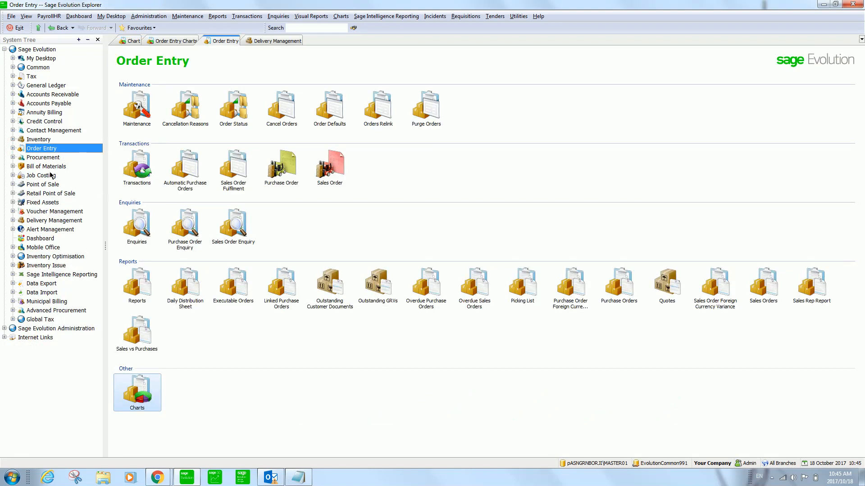
left_click(40, 239)
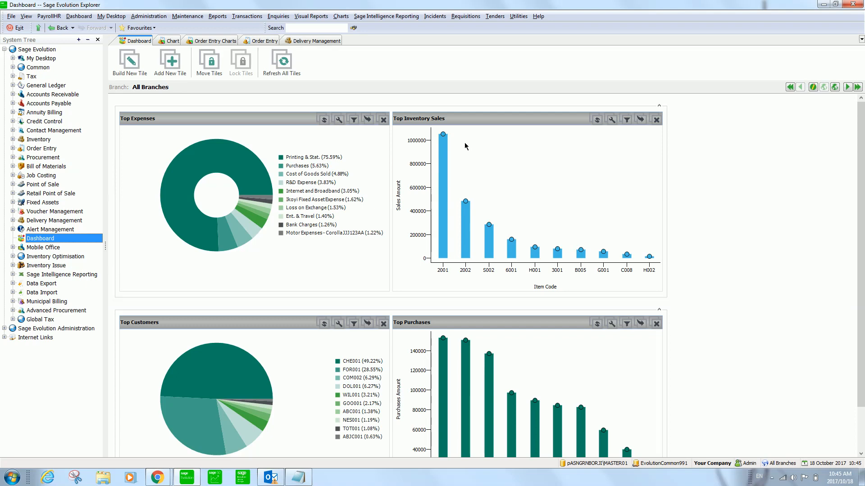
scroll(465, 146, "down", 2)
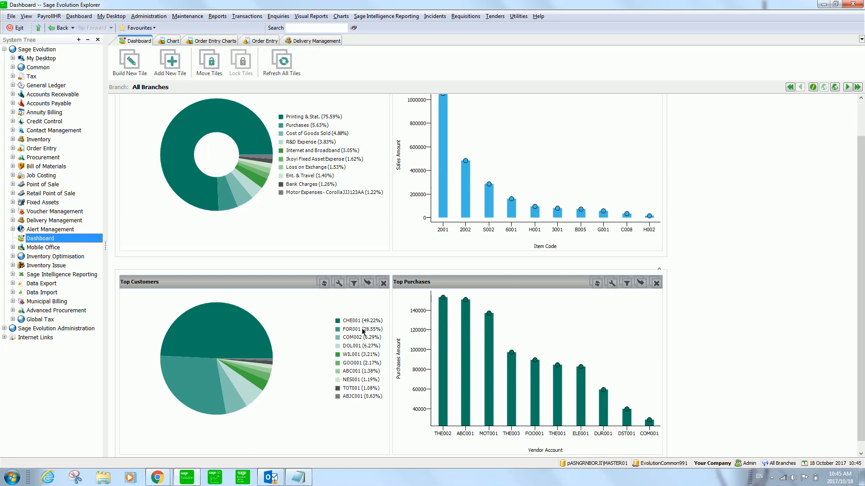
- Drill down into the largest slice of the Top Customers chart and examine that customer's transactions
left_click(238, 330)
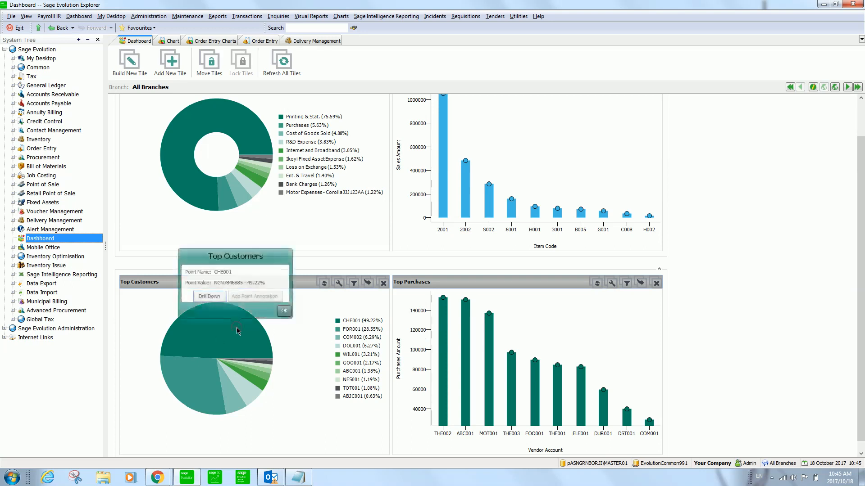
left_click(209, 296)
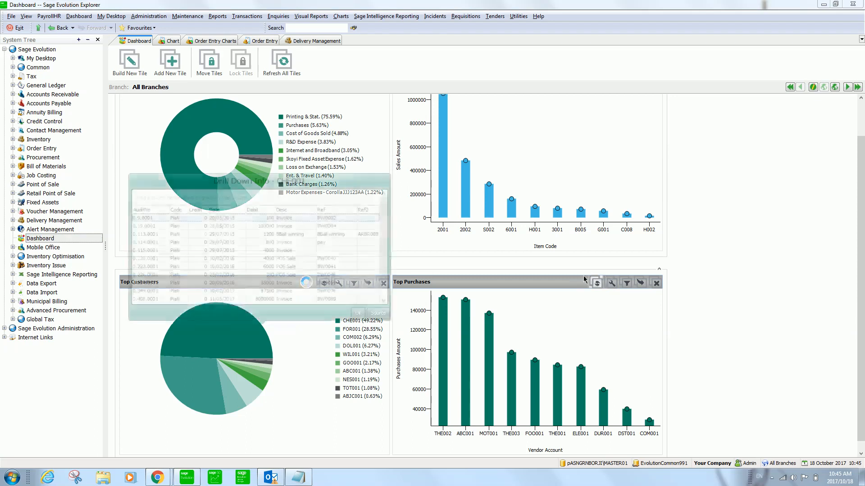
left_click(278, 243)
left_click(294, 269)
left_click(296, 278)
left_click(299, 247)
scroll(299, 250, "down", 1)
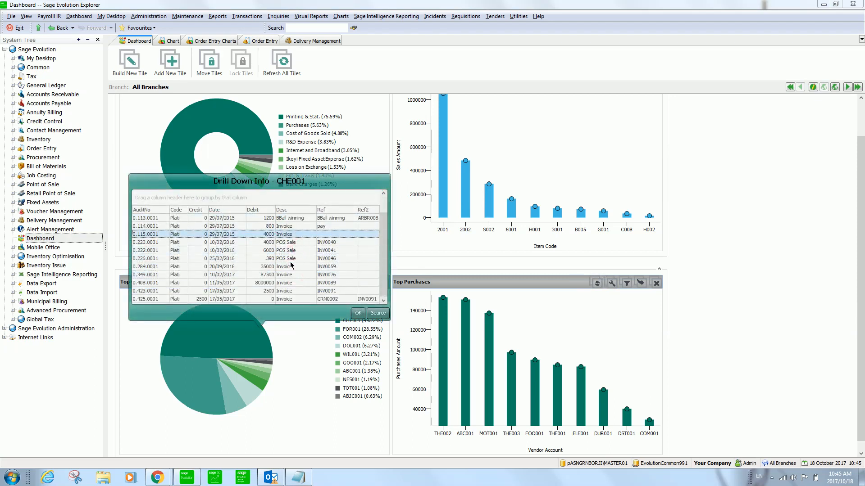
- Examine the rest of the customer's transactions in the drill-down list and close it
left_click(291, 260)
scroll(286, 265, "up", 1)
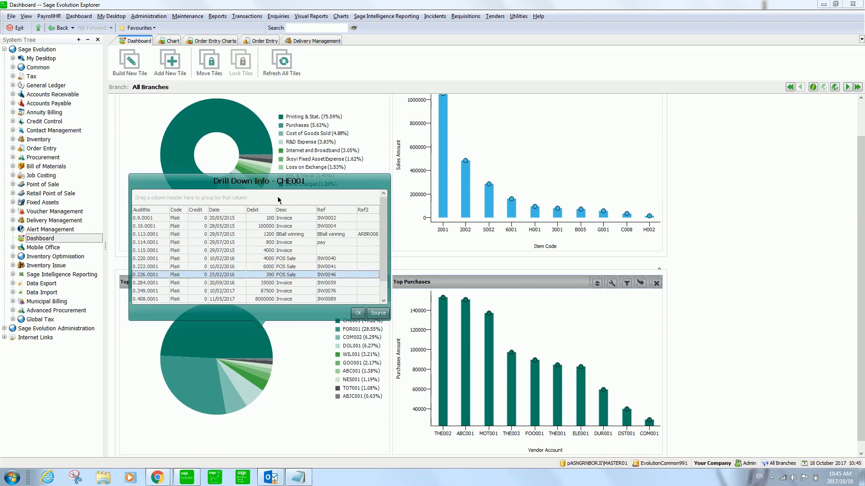
left_click(359, 314)
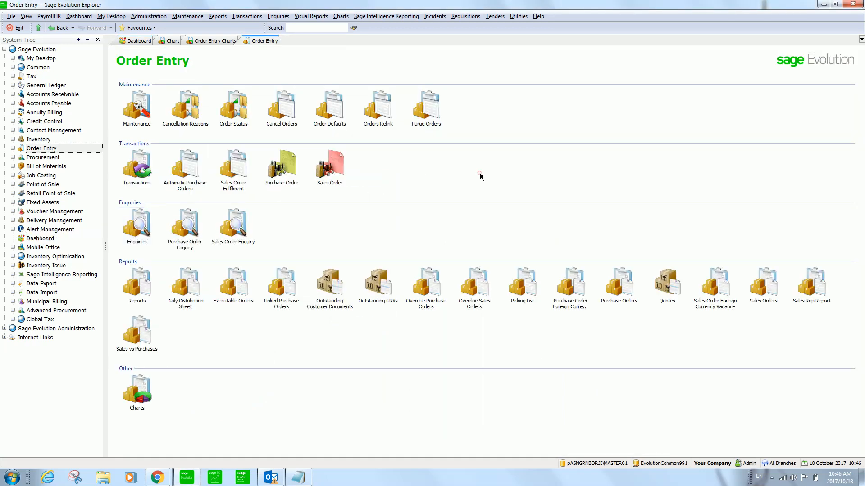
- Open a standard Accounts Receivable transaction and select ABC Consultants as the customer
left_click(479, 173)
left_click(49, 96)
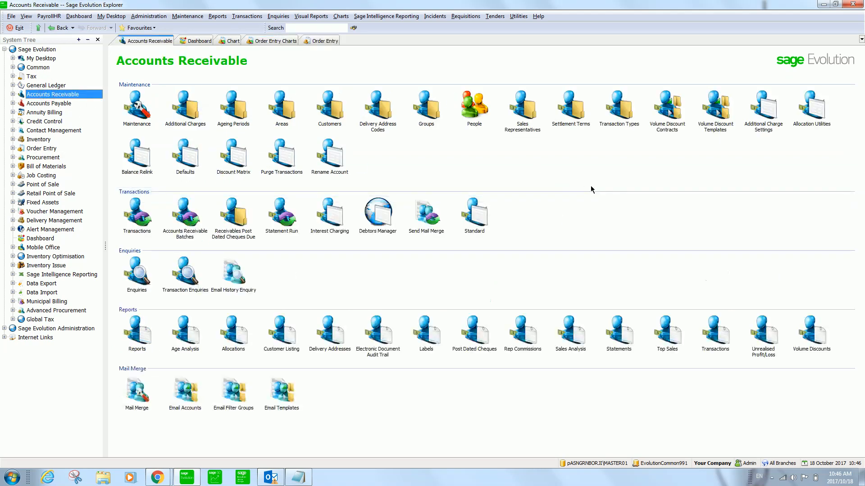
left_click(477, 228)
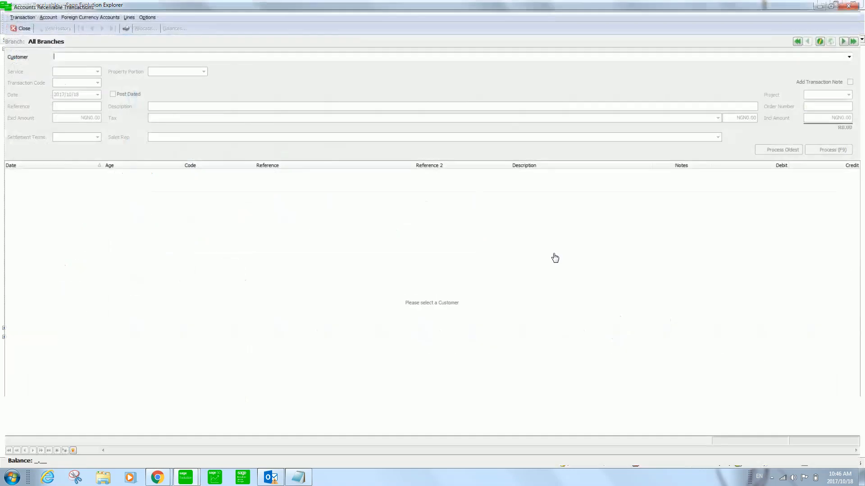
left_click(829, 55)
type("ABC Consultants")
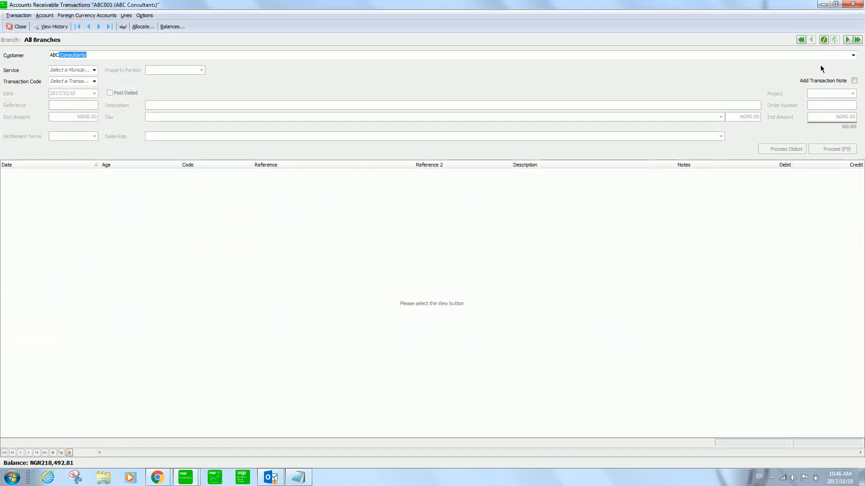
key("Tab")
- Set the transaction code to PM (Payment) and enter REF34334 as the reference
left_click(94, 81)
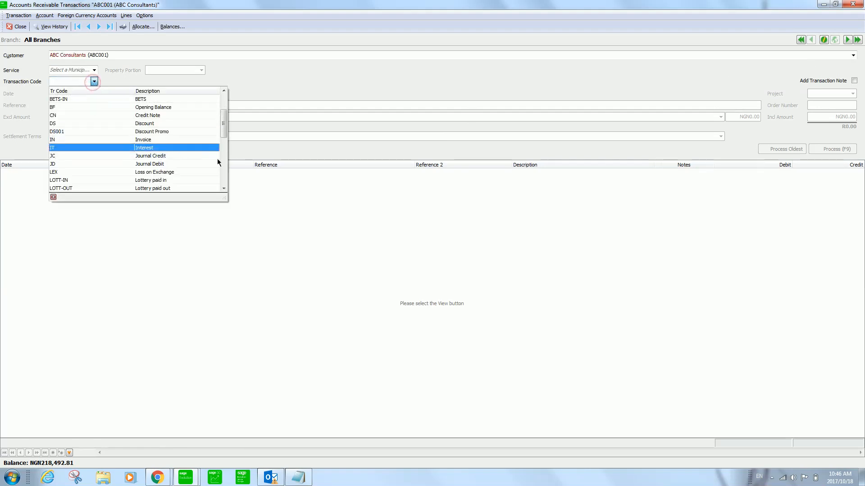
scroll(174, 169, "down", 3)
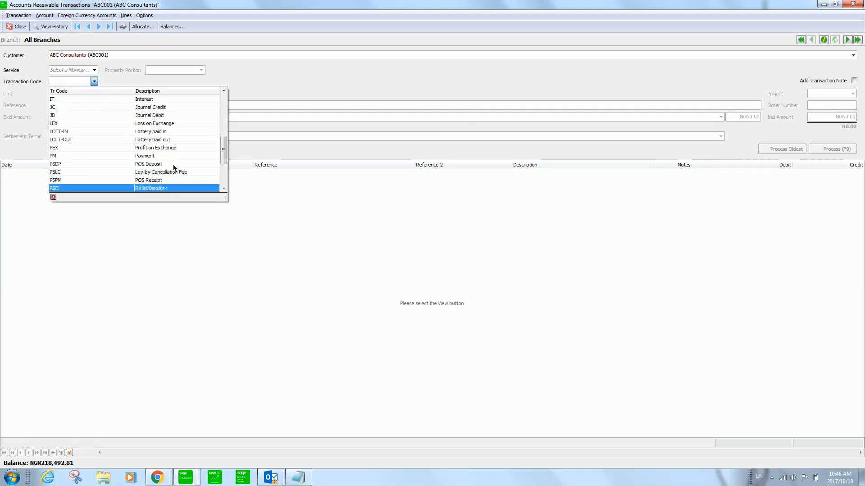
left_click(151, 131)
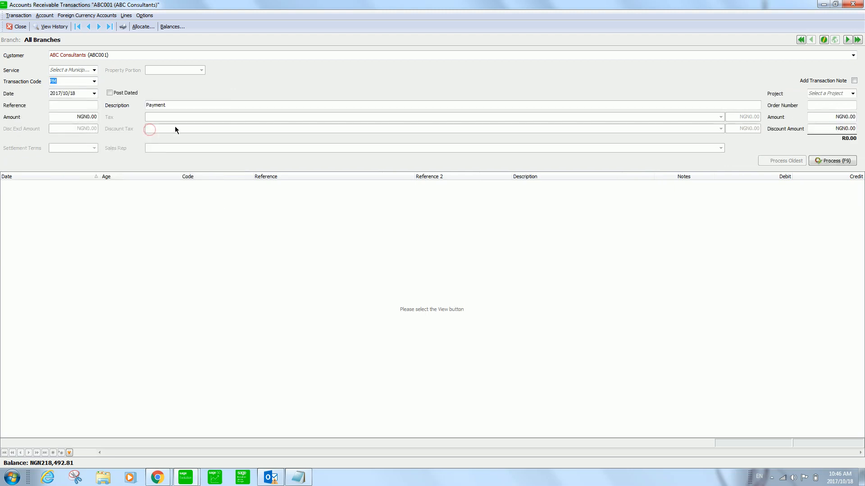
left_click(85, 104)
type("REF34334")
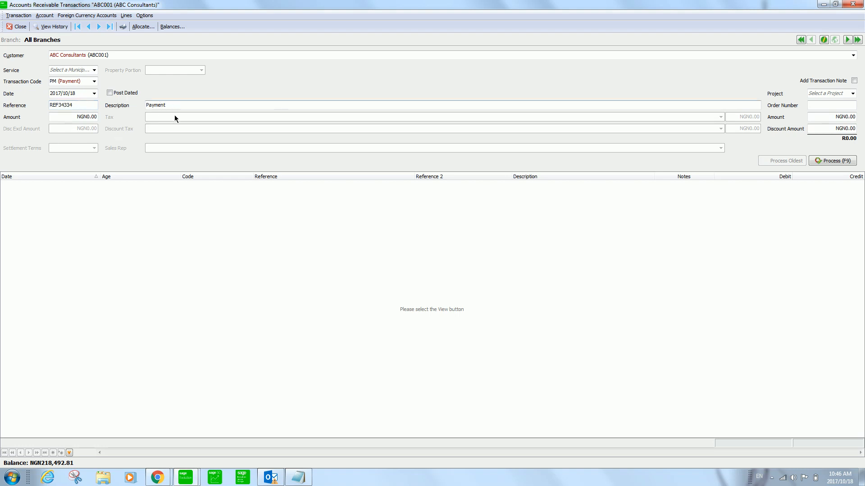
left_click(184, 105)
- Display the customer's transaction history and check the amount of sales order invoice INV0096
left_click(77, 116)
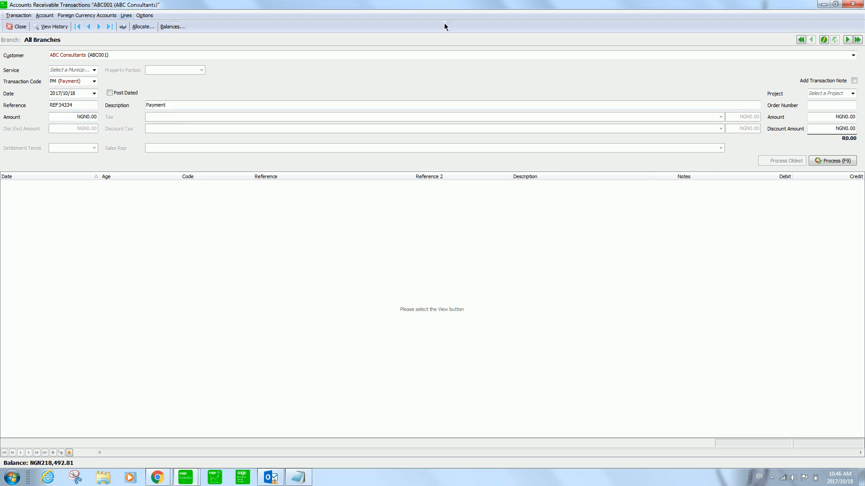
left_click(53, 27)
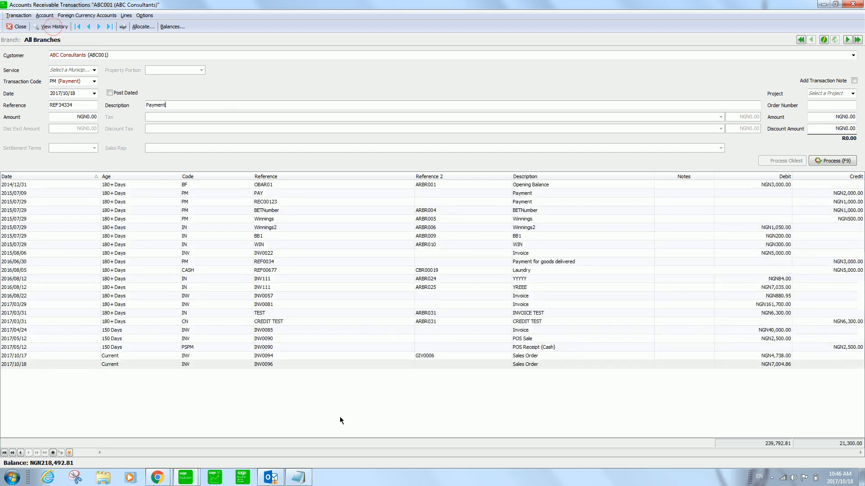
left_click(308, 364)
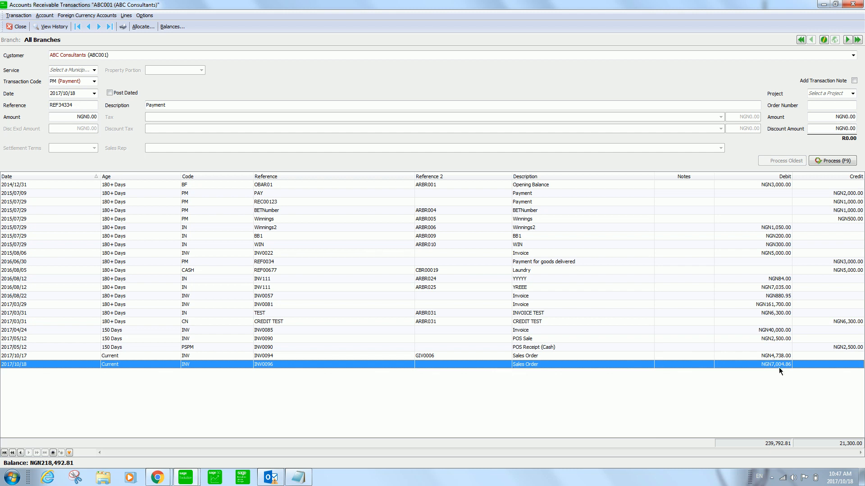
- Enter a payment amount of 7004.86 matching invoice INV0096 and process the payment
left_click(77, 116)
type("7")
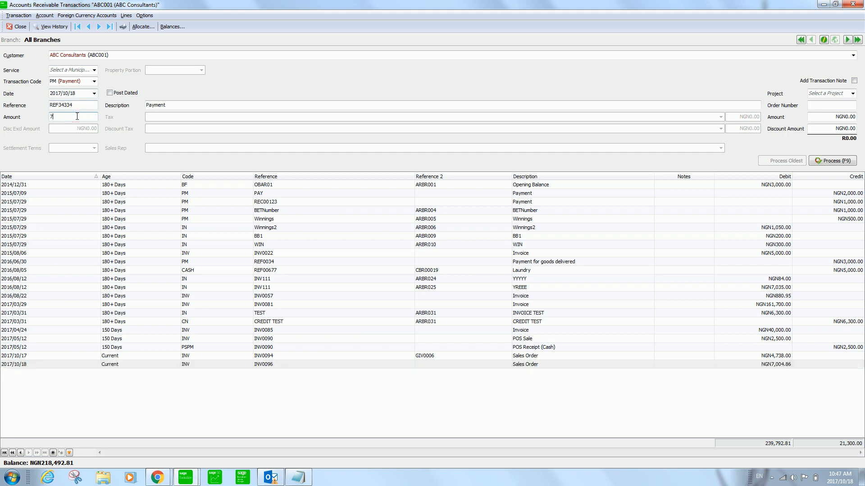
type("00")
key("BackSpace")
type("5")
left_click(720, 364)
left_click(83, 116)
key("Tab")
left_click(831, 160)
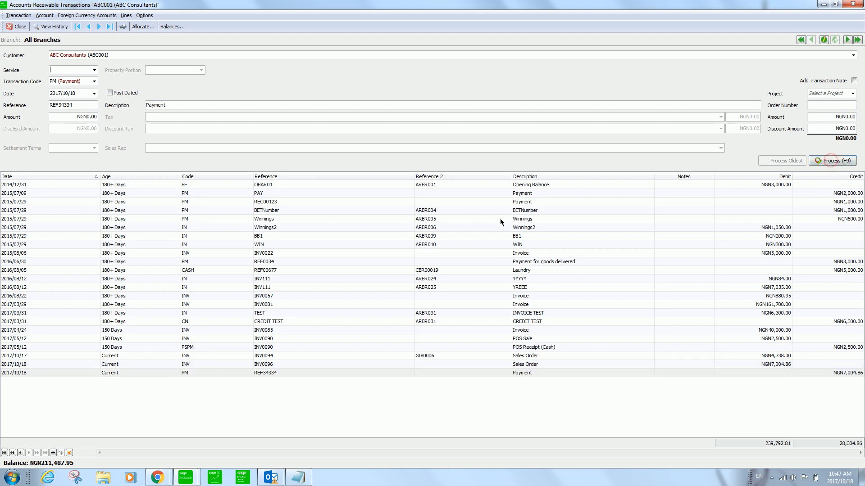
- Compare payment REF34334 with invoice INV0096 in the history and open the customer's allocations
left_click(526, 373)
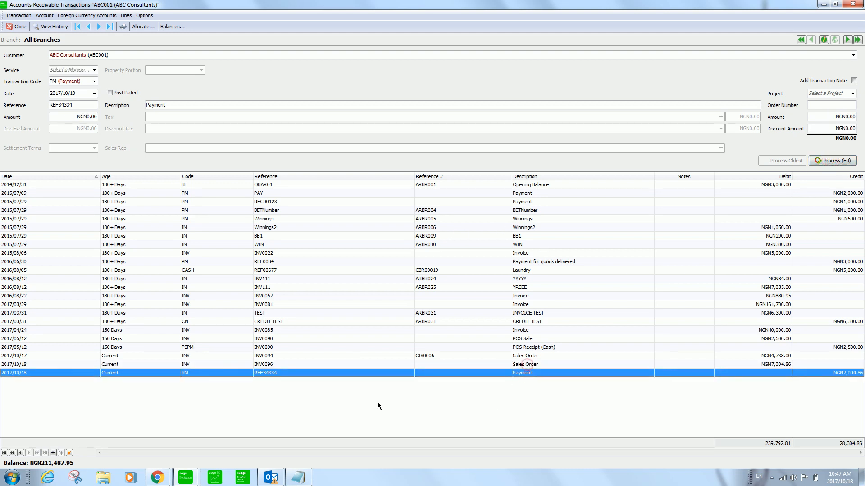
left_click(356, 365)
left_click(357, 371)
left_click(143, 26)
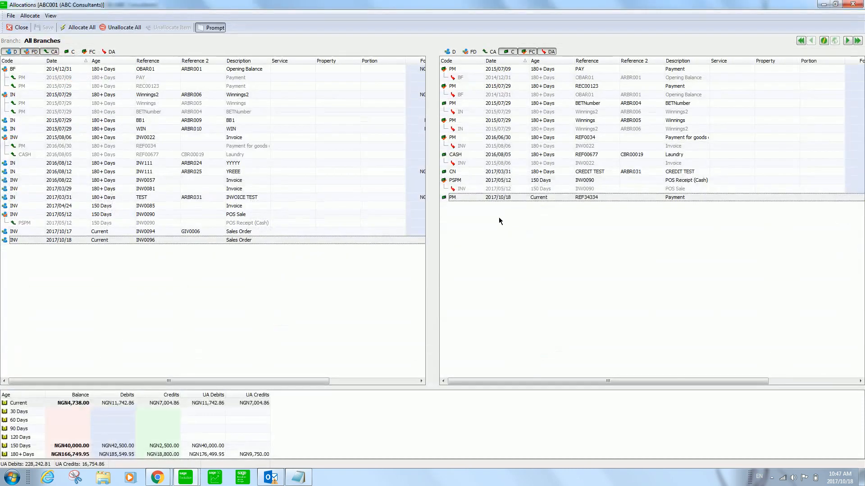
- Allocate the full 7,004.86 of payment REF34334 to invoice INV0096, save the allocation and close the allocations
left_click(642, 198)
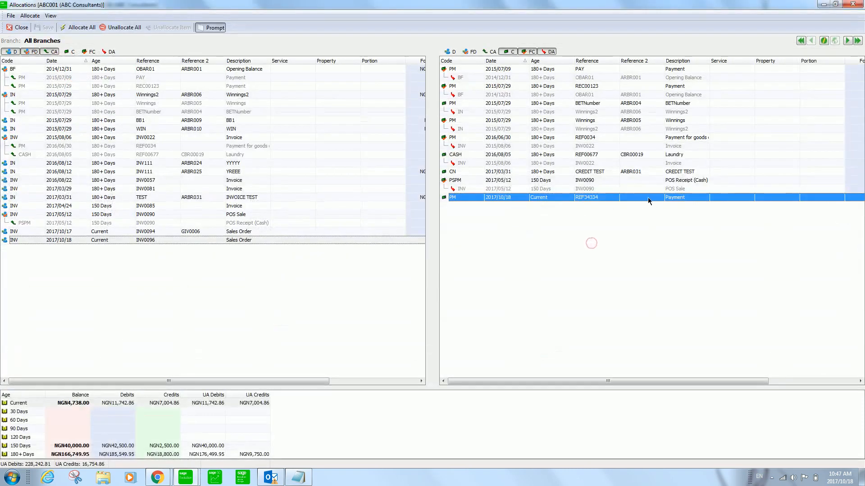
left_click(223, 239)
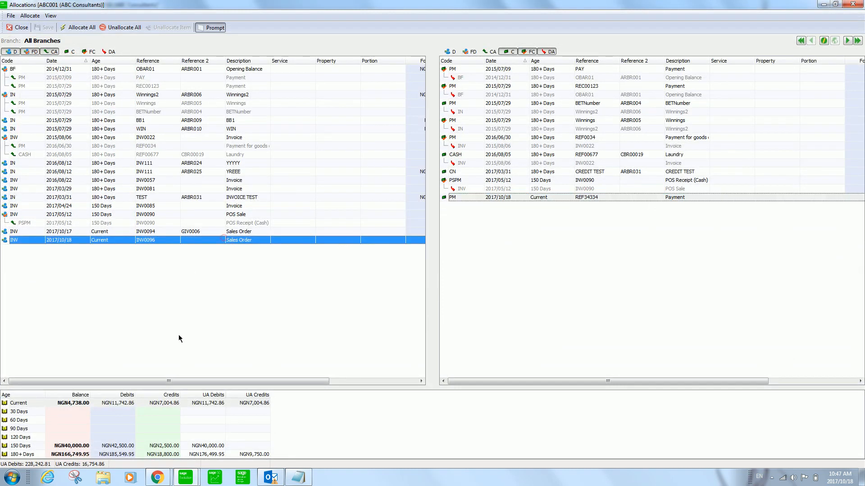
mouse_move(229, 380)
left_mouse_down()
mouse_move(301, 381)
mouse_move(228, 381)
left_mouse_up()
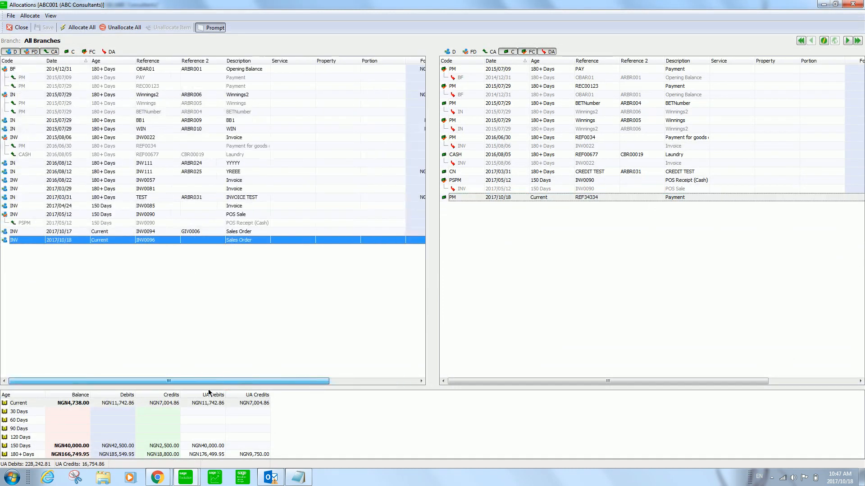
left_click(603, 198)
left_click_drag(611, 200, 145, 240)
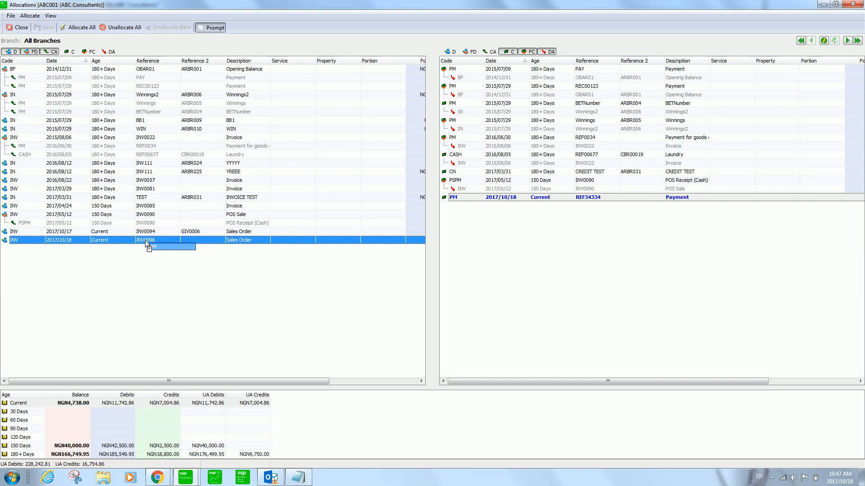
left_click_drag(145, 240, 145, 240)
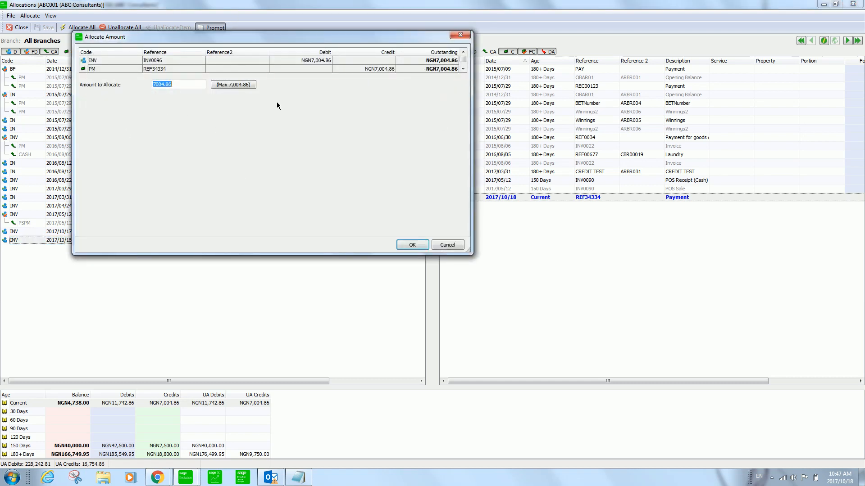
left_click(418, 247)
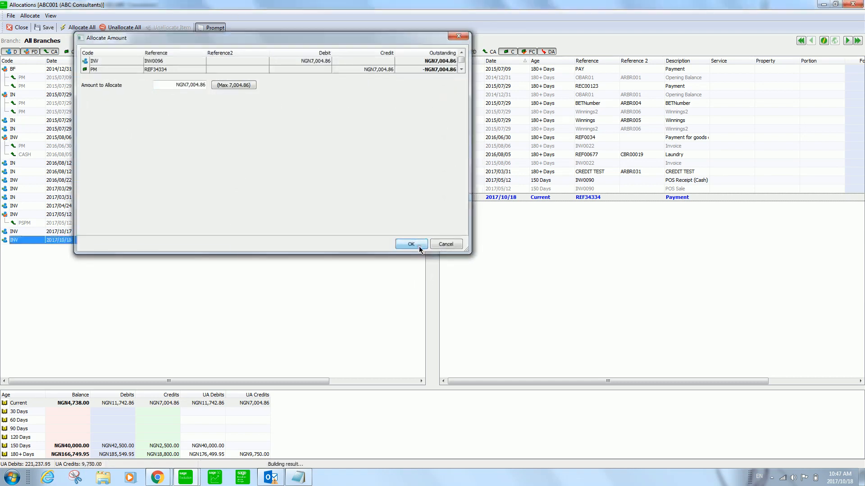
left_click(44, 27)
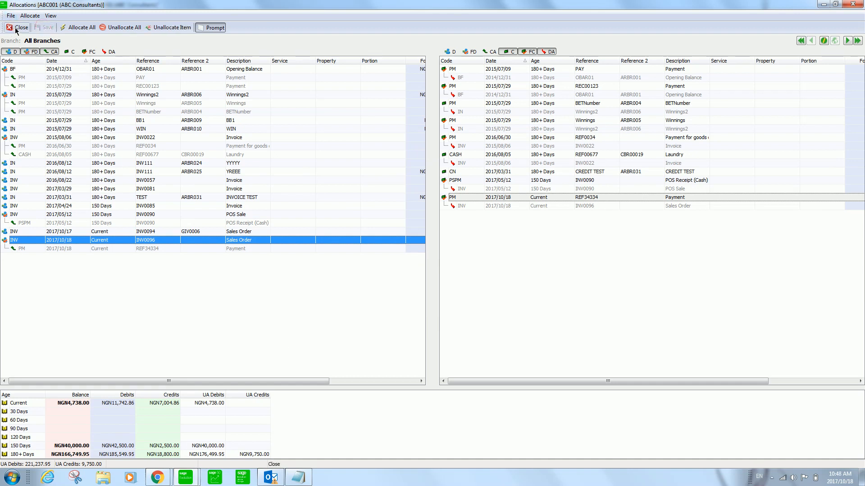
left_click(9, 27)
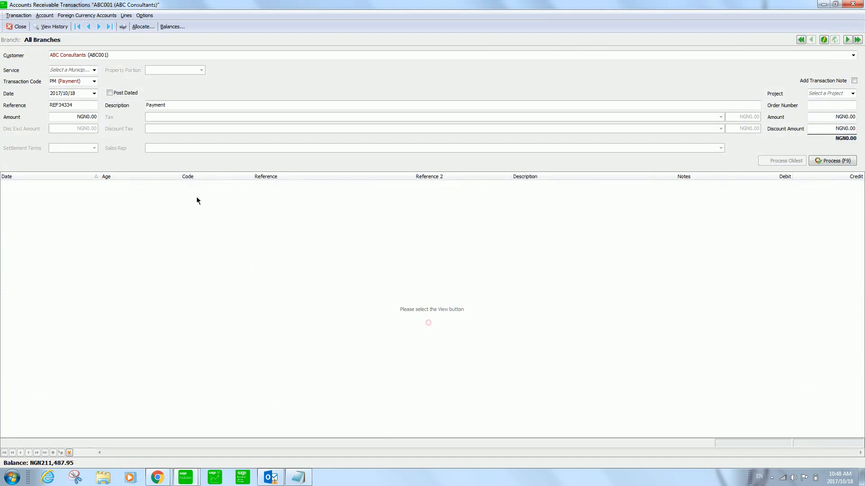